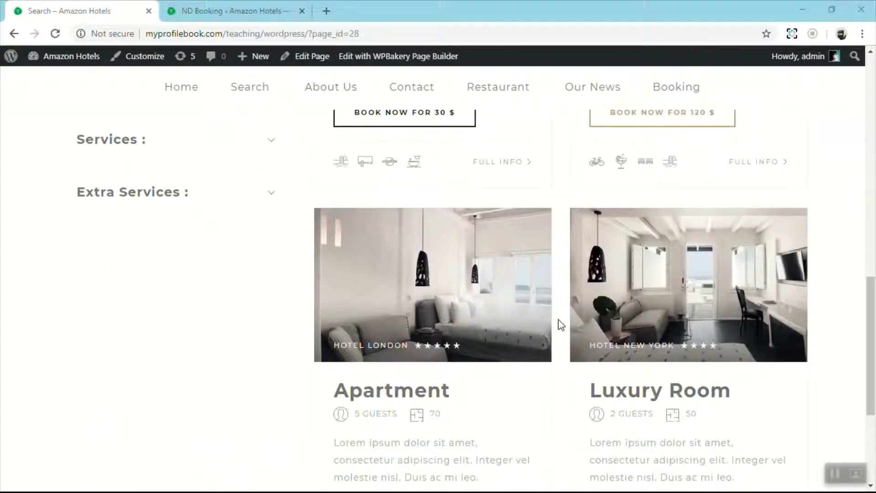
# Look through the room search results, switching the listing from grid to list layout
pyautogui.scroll(6, 562, 325)
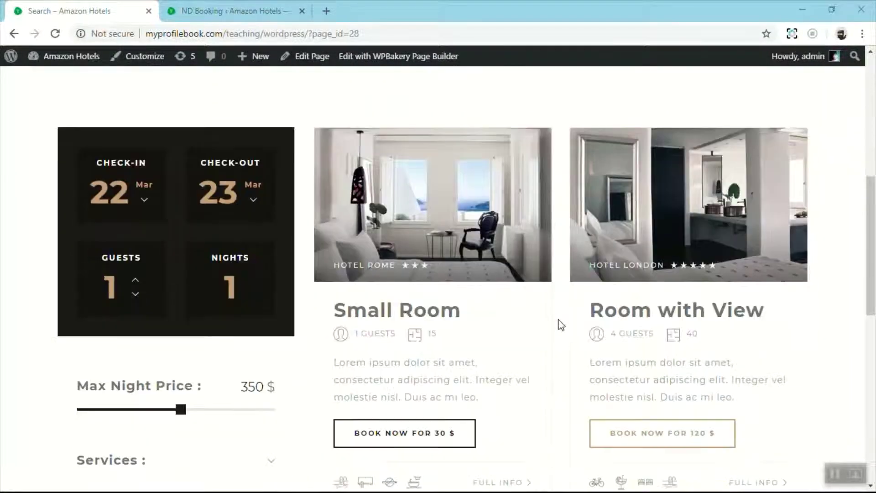
pyautogui.scroll(-6, 557, 297)
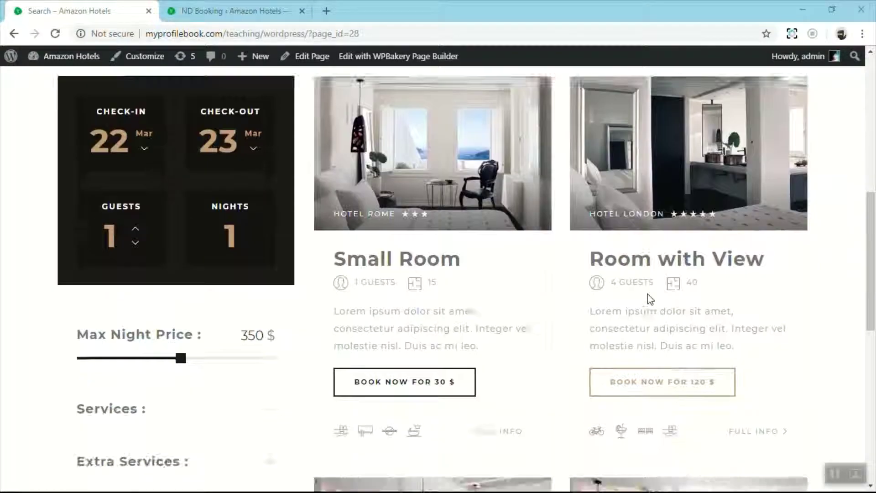
pyautogui.scroll(8, 557, 296)
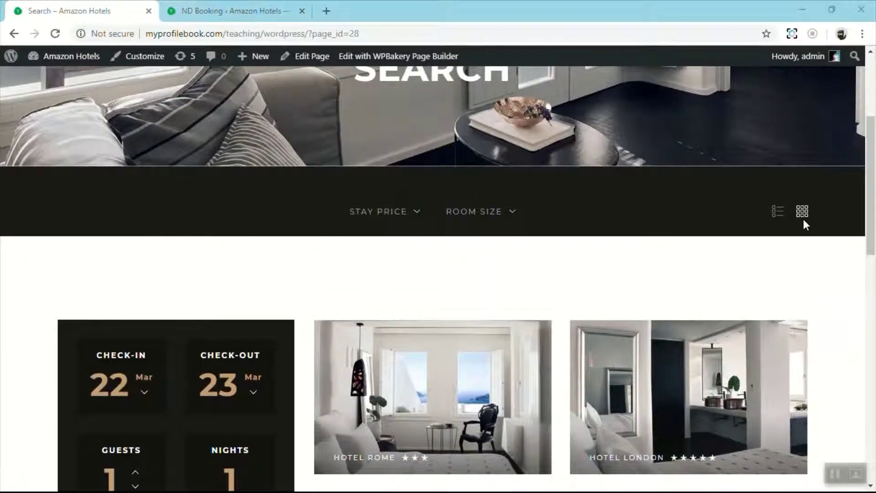
pyautogui.scroll(-1, 763, 280)
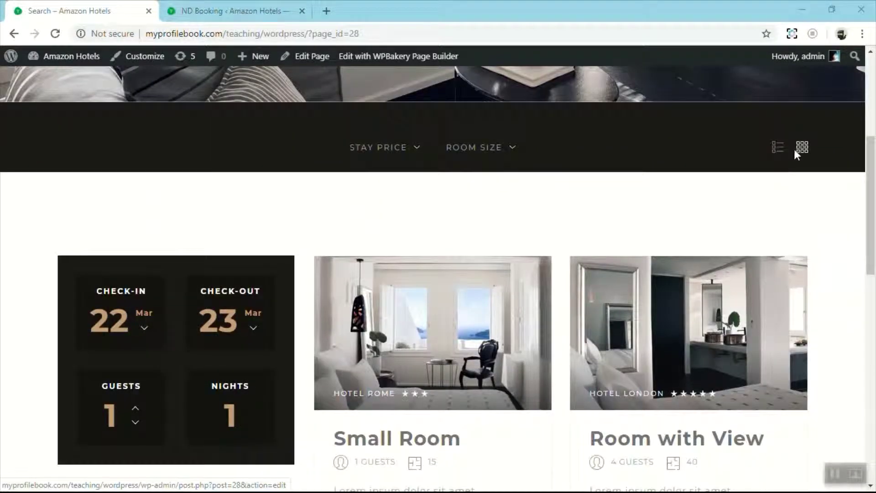
pyautogui.click(779, 148)
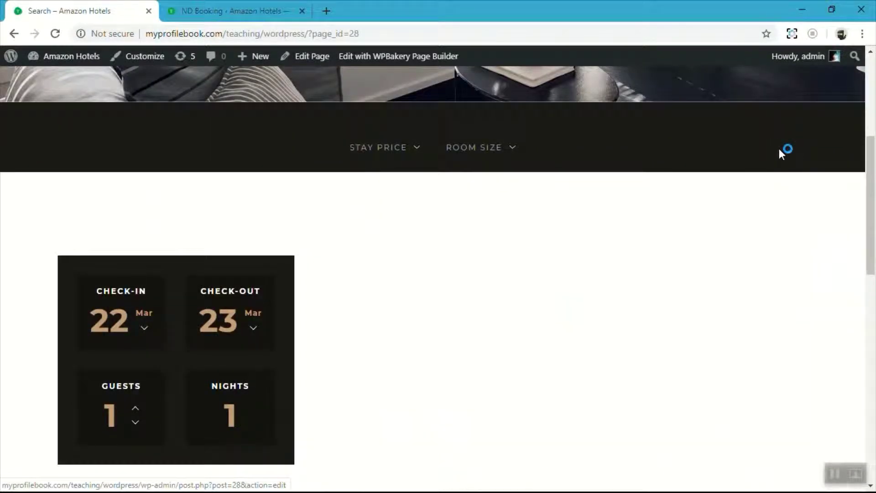
pyautogui.scroll(-3, 491, 318)
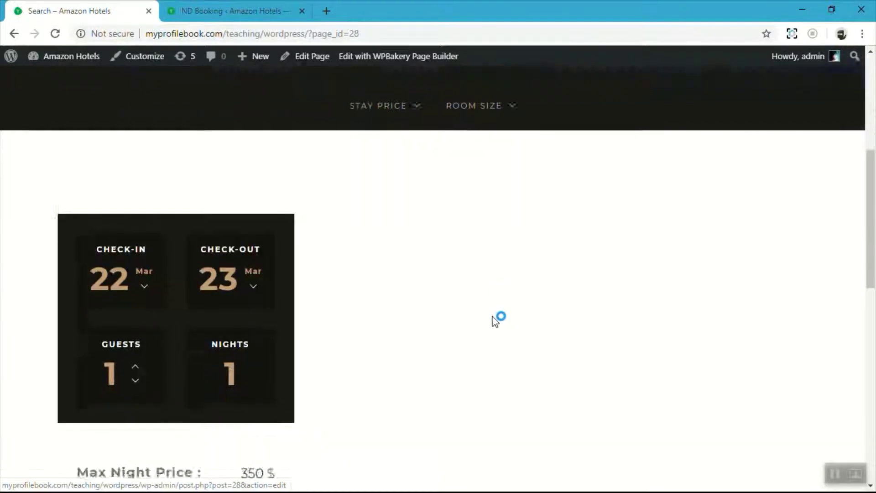
pyautogui.scroll(7, 492, 300)
pyautogui.scroll(-5, 490, 296)
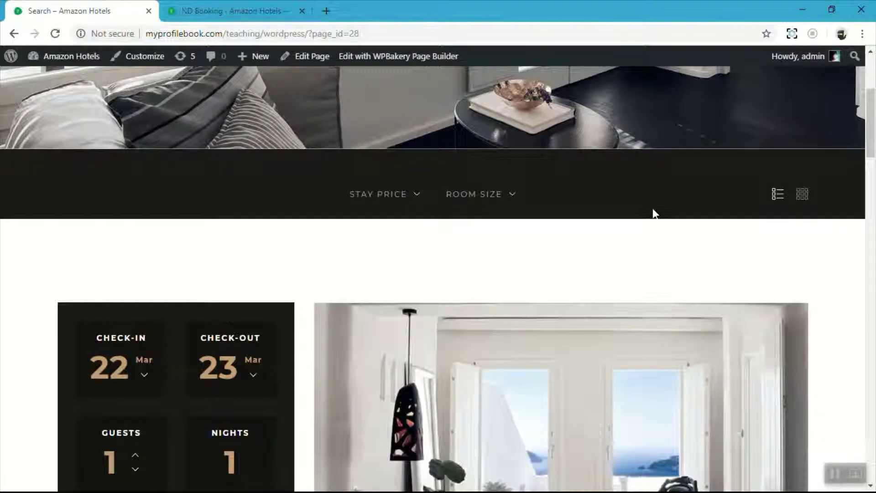
pyautogui.scroll(-15, 653, 214)
pyautogui.scroll(15, 457, 207)
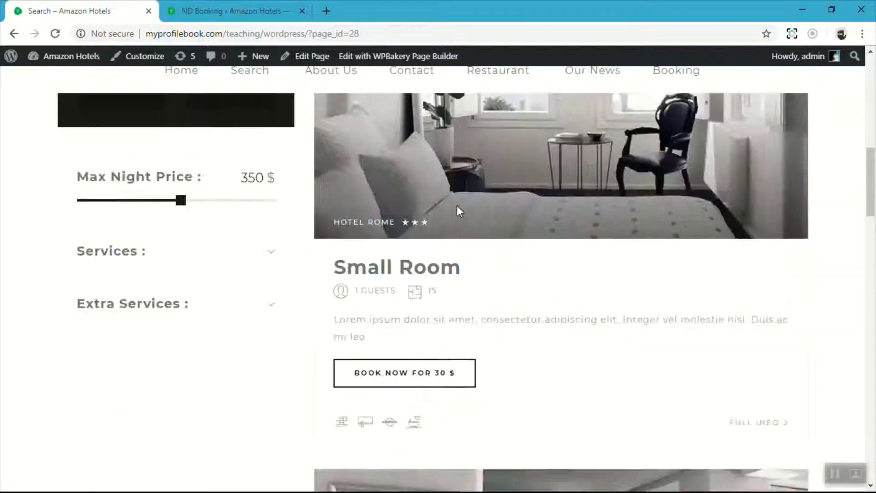
pyautogui.scroll(-4, 457, 207)
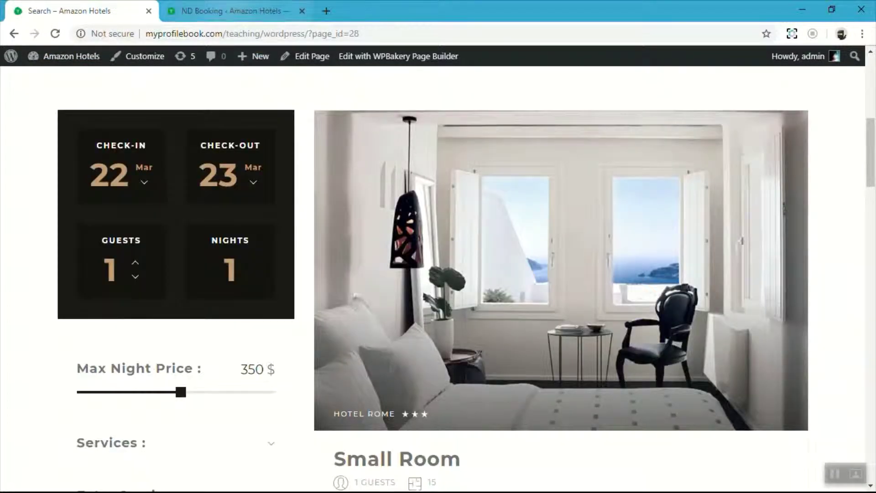
# Select all existing rooms in the WordPress admin Rooms list and move them to the trash
pyautogui.click(231, 10)
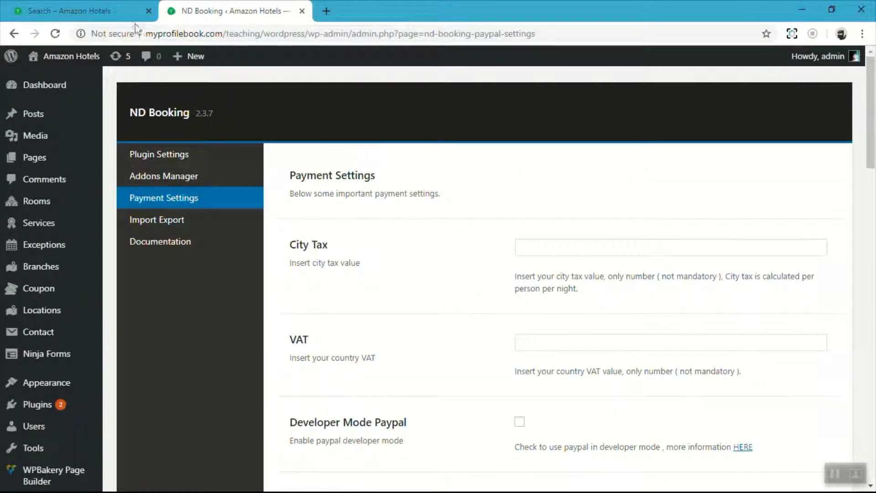
pyautogui.click(48, 201)
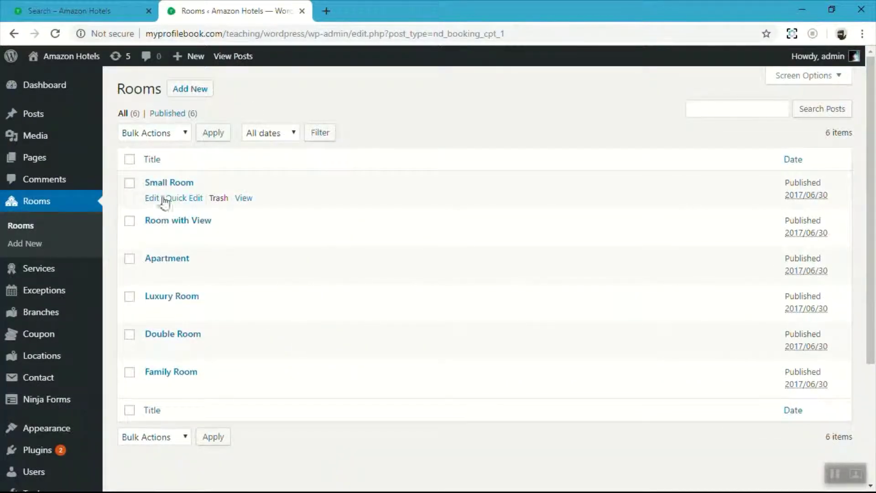
pyautogui.click(129, 160)
pyautogui.click(82, 10)
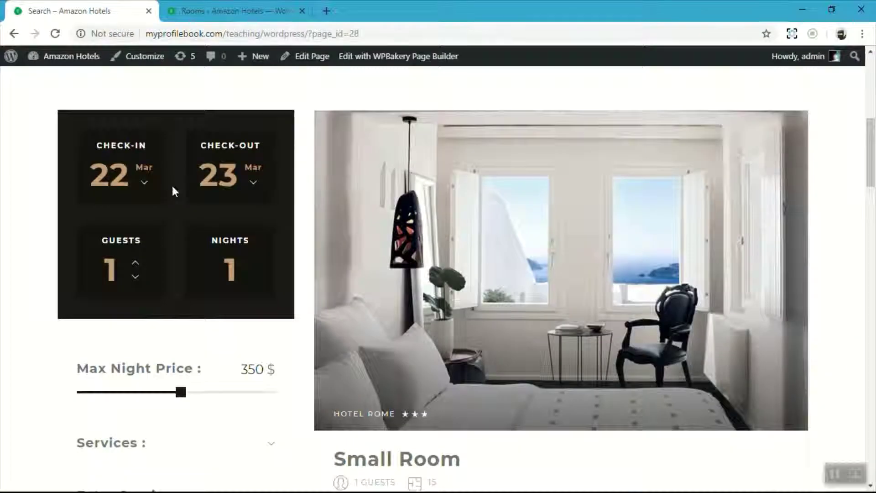
pyautogui.scroll(5, 322, 219)
pyautogui.scroll(-10, 322, 219)
pyautogui.click(208, 11)
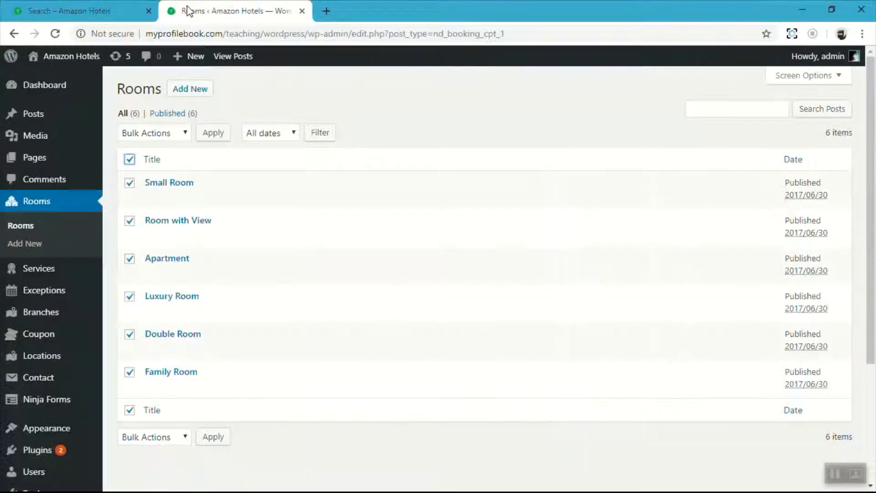
pyautogui.click(162, 439)
pyautogui.click(148, 478)
pyautogui.click(228, 439)
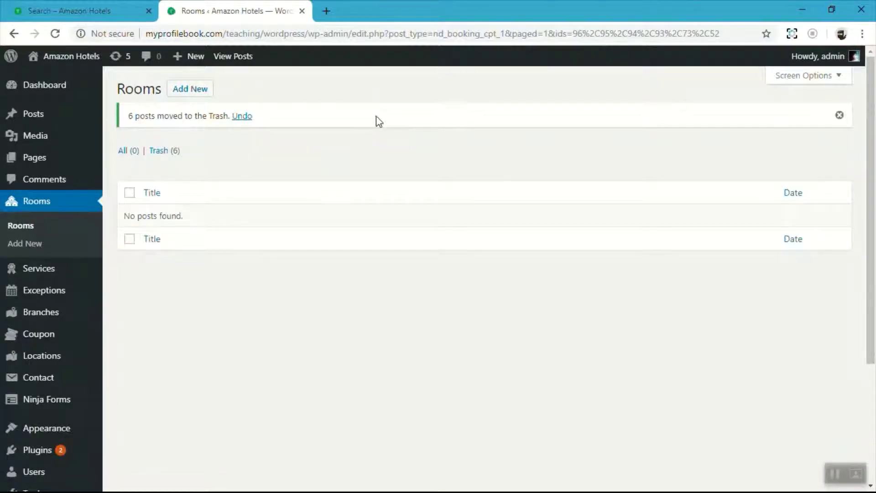
# View the trashed rooms and reload the site's Search page to check which rooms it still offers
pyautogui.click(168, 151)
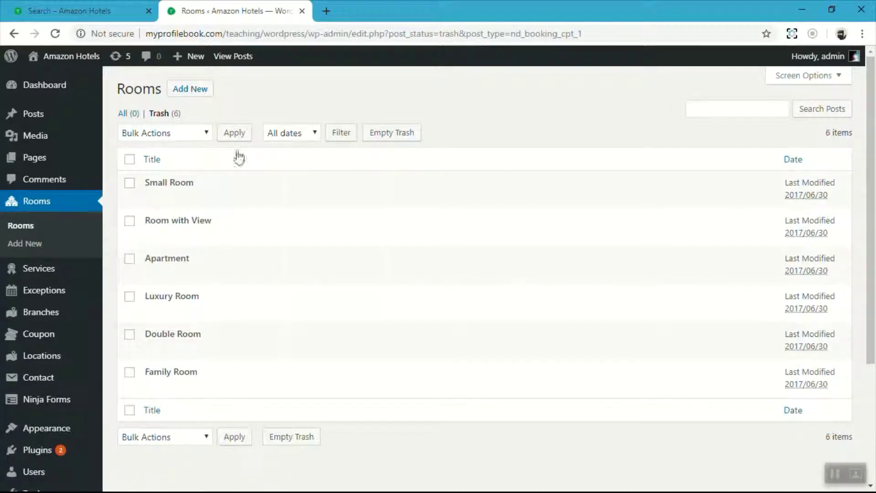
pyautogui.click(87, 11)
pyautogui.click(55, 33)
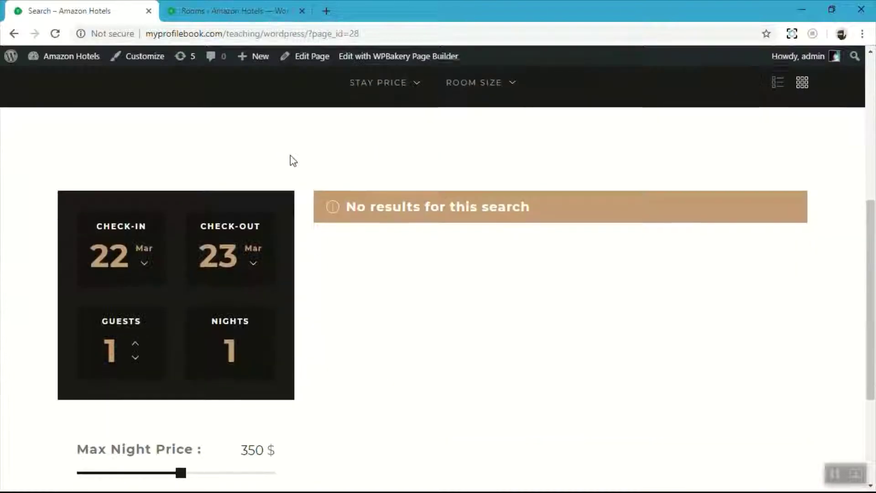
pyautogui.scroll(-2, 587, 219)
pyautogui.scroll(3, 806, 186)
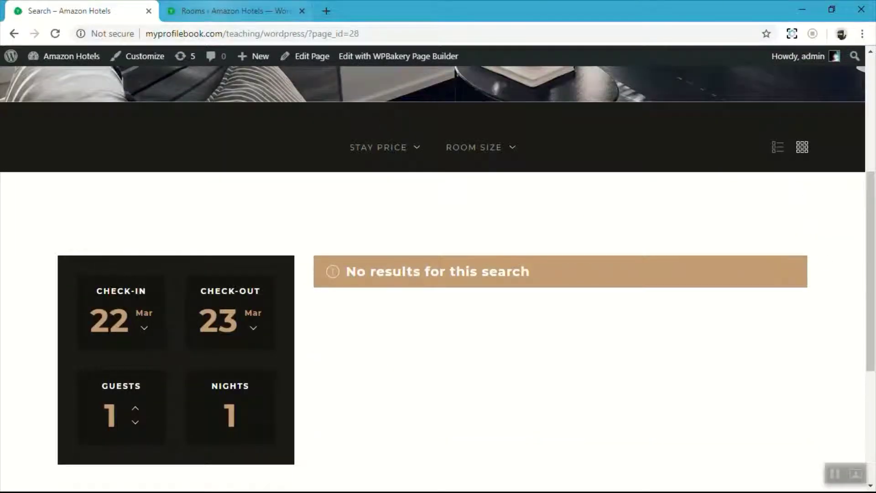
pyautogui.hotkey('ctrl', 'Tab')
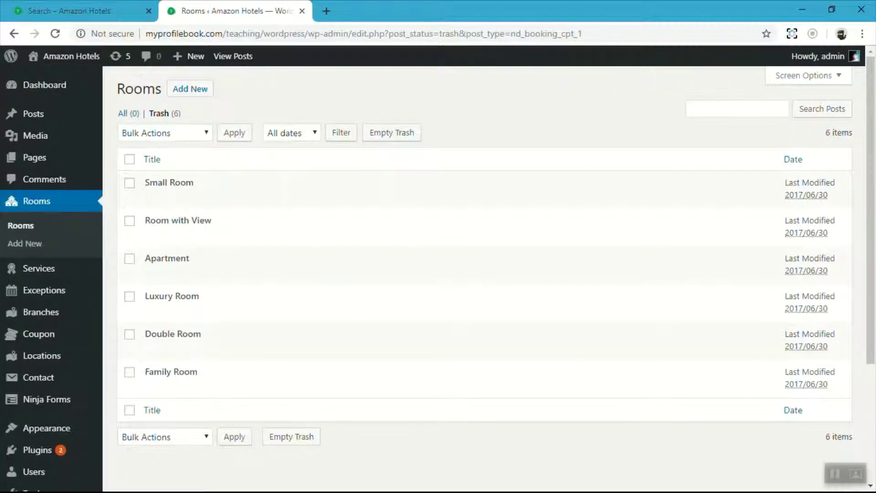
# Start a new room entry from the Rooms list
pyautogui.click(191, 88)
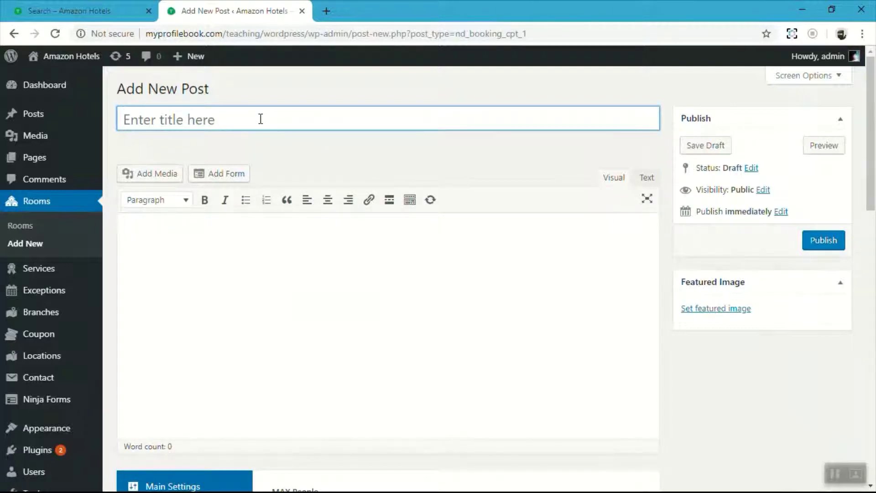
pyautogui.write('F')
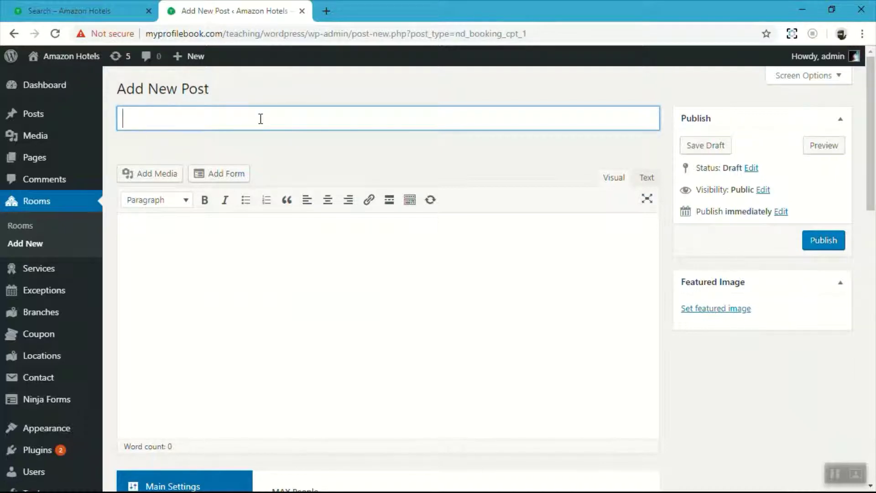
pyautogui.write('Hotels ')
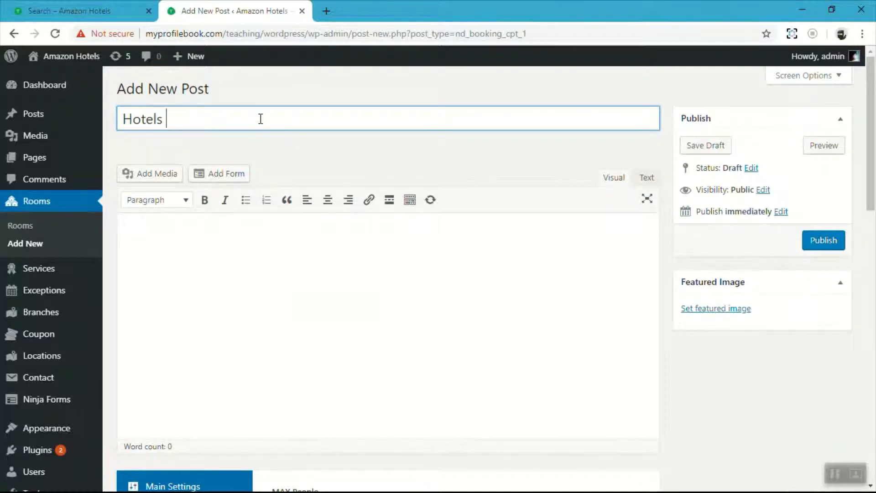
pyautogui.write('e')
pyautogui.press('BackSpace')
pyautogui.press('BackSpace')
pyautogui.press('BackSpace')
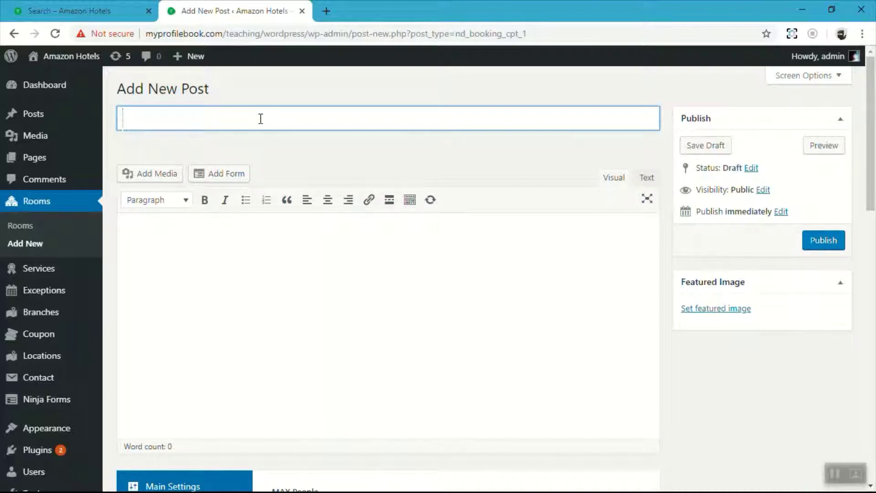
# Title the new room "Royal Suite" and enter the description "this is the biggest room in our hotel"
pyautogui.write('Royal Suite')
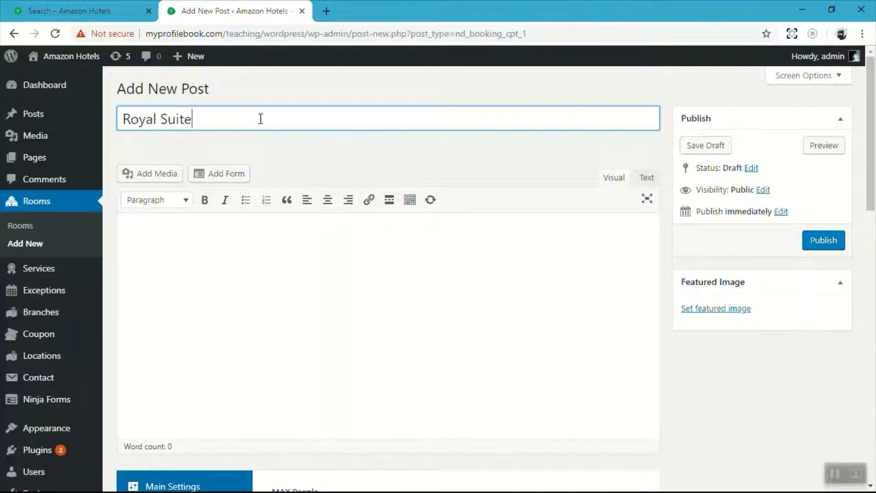
pyautogui.click(267, 270)
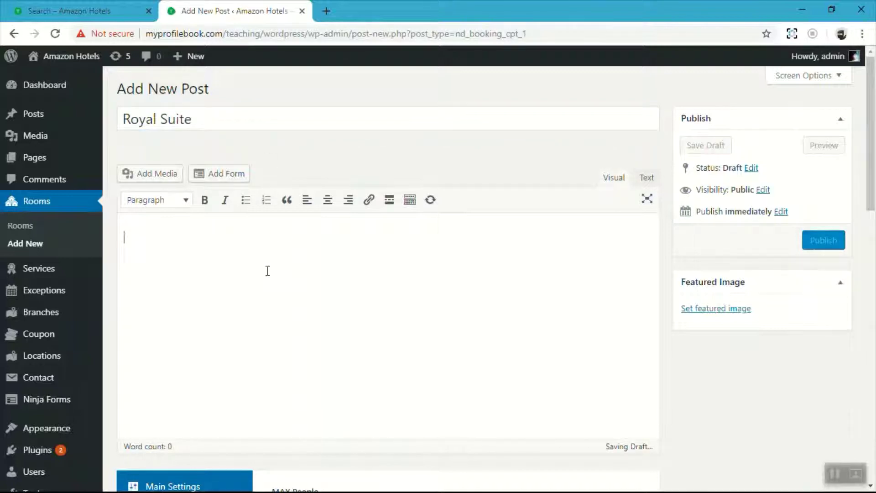
pyautogui.write('this is the ')
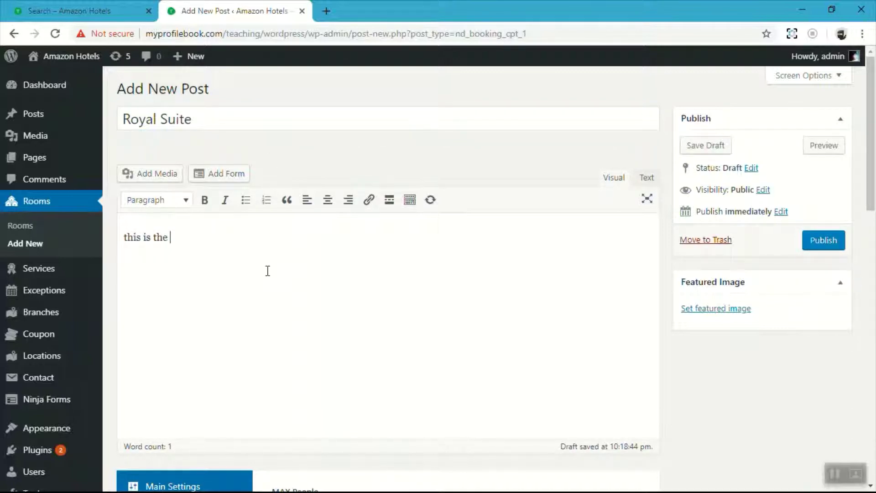
pyautogui.write('biggest room in our hotel')
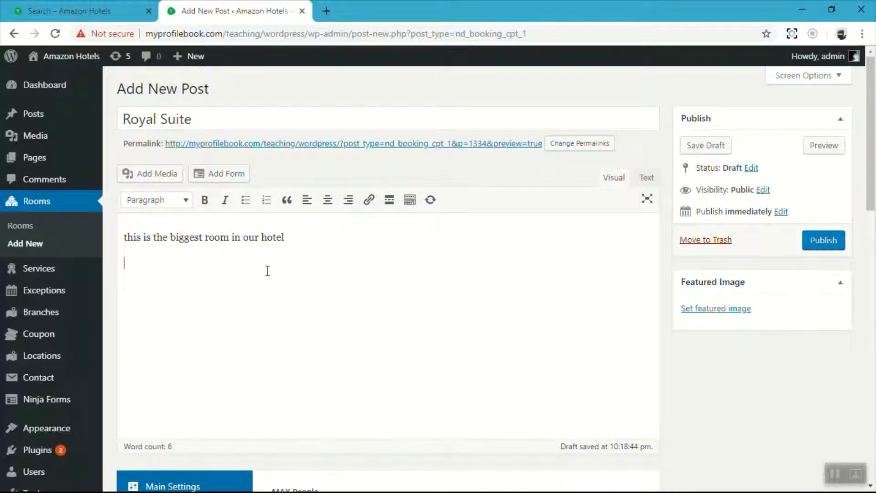
# Insert the image parallax-4.jpg from the media library below the description and centre it
pyautogui.click(157, 173)
pyautogui.click(246, 107)
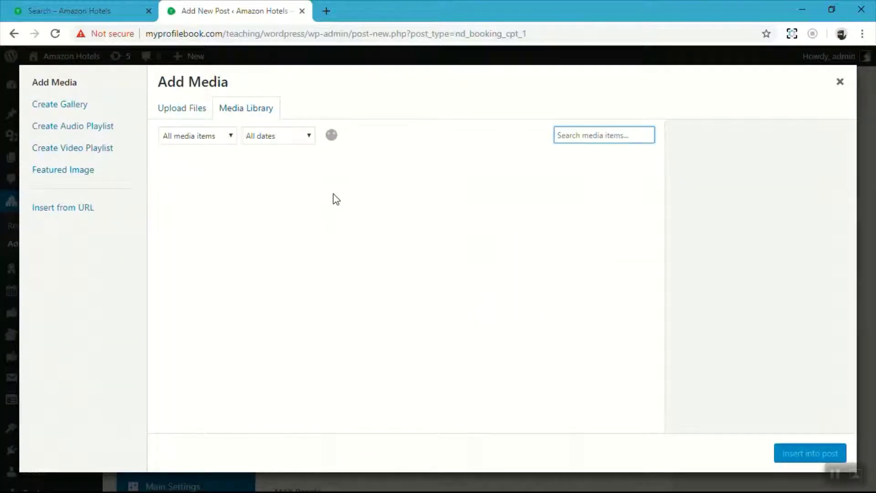
pyautogui.click(314, 197)
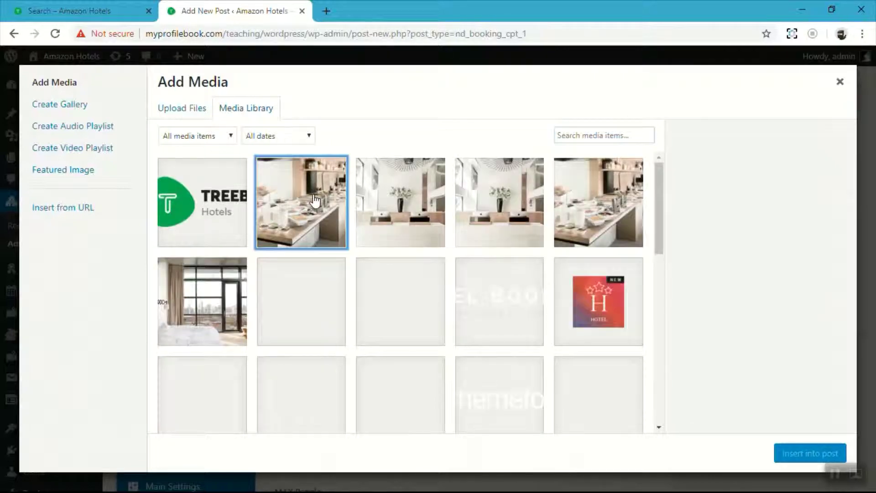
pyautogui.scroll(-2, 347, 219)
pyautogui.click(340, 225)
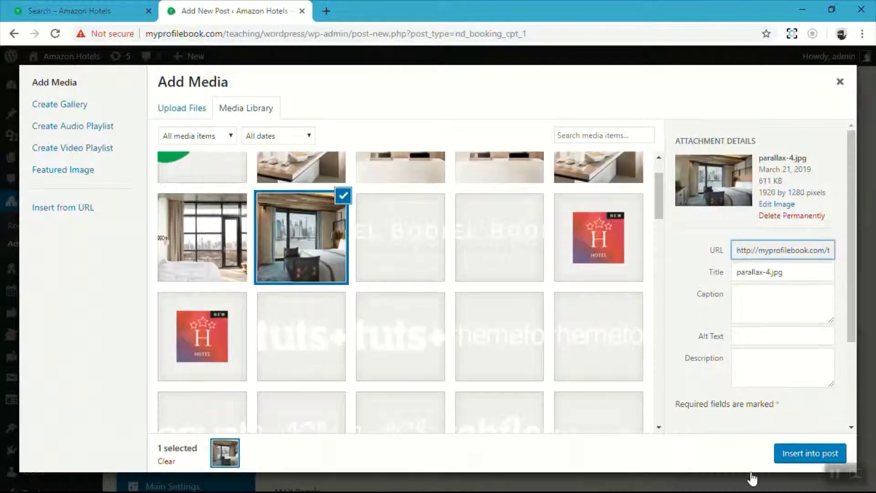
pyautogui.click(802, 463)
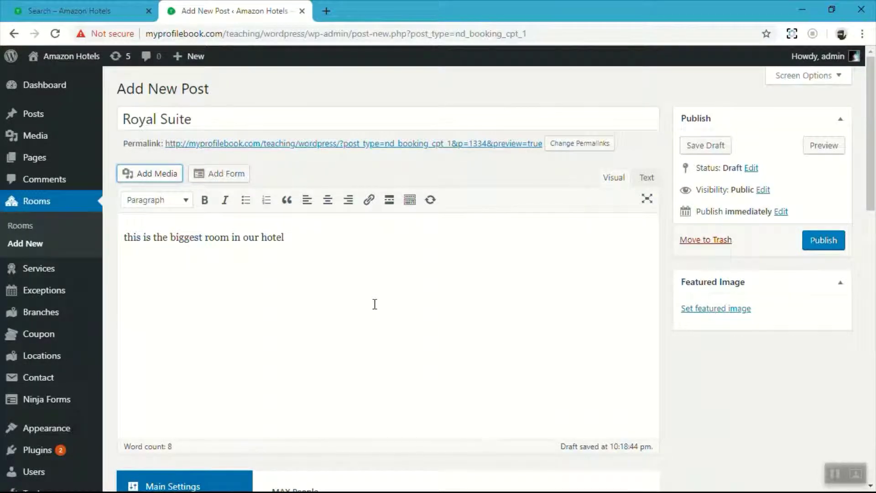
pyautogui.click(265, 291)
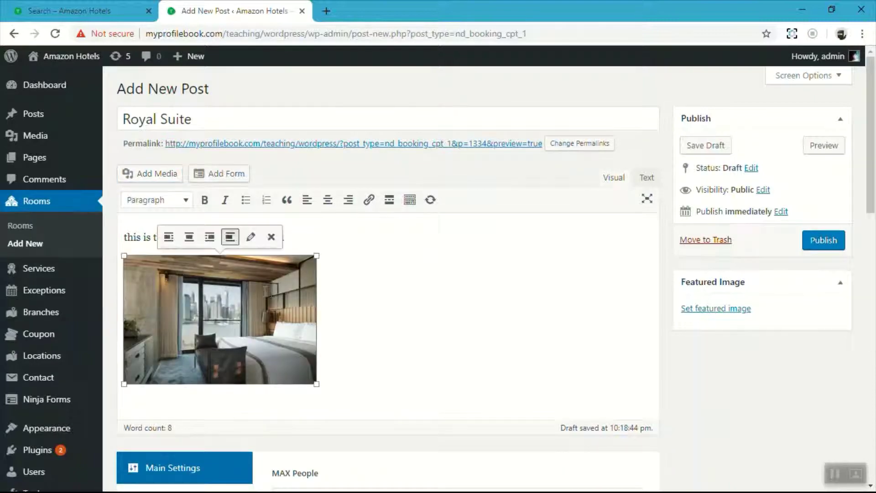
pyautogui.click(328, 200)
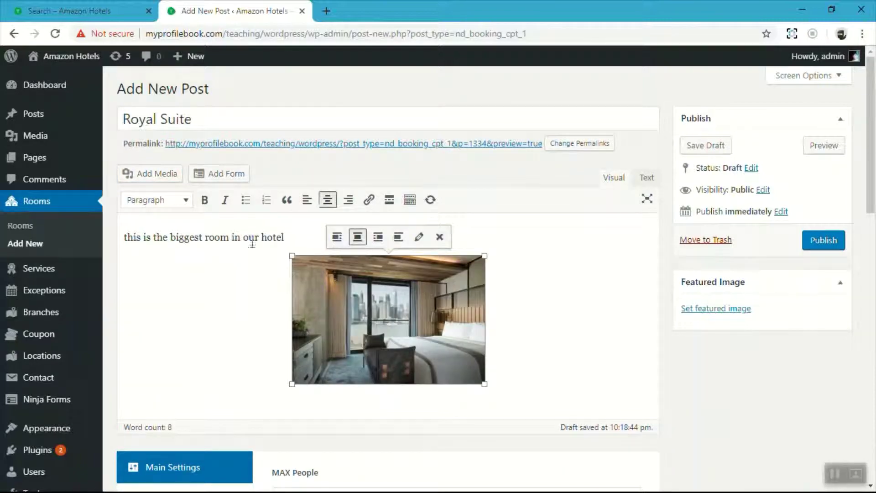
# Centre the description line above the image, make it bold and format it as Heading 2
pyautogui.tripleClick(296, 236)
pyautogui.click(204, 200)
pyautogui.click(229, 247)
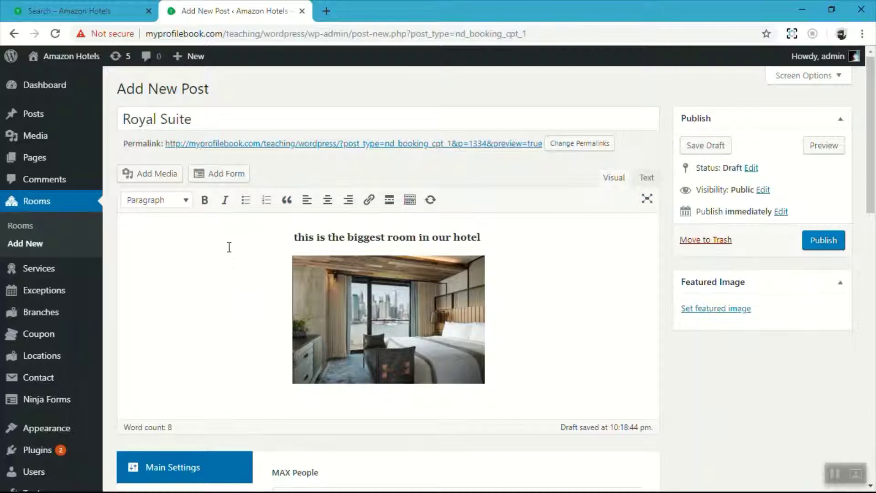
pyautogui.moveTo(259, 239); pyautogui.dragTo(522, 239)
pyautogui.click(185, 200)
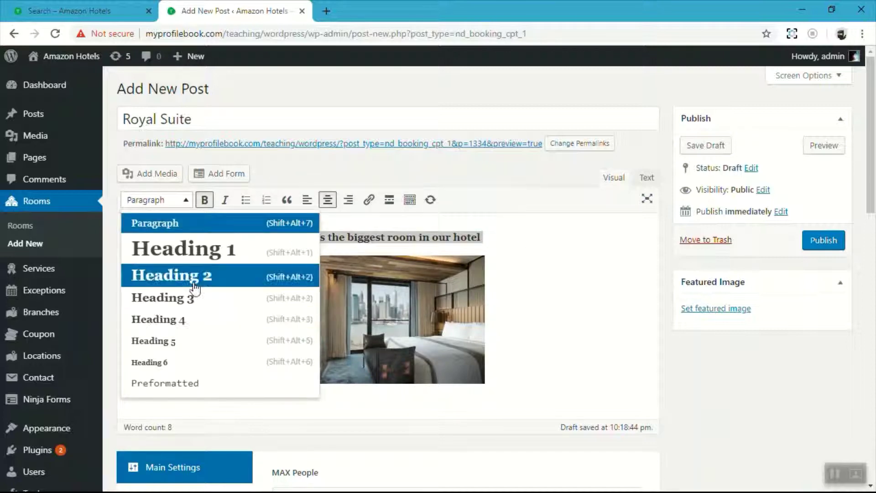
pyautogui.click(195, 286)
pyautogui.click(215, 280)
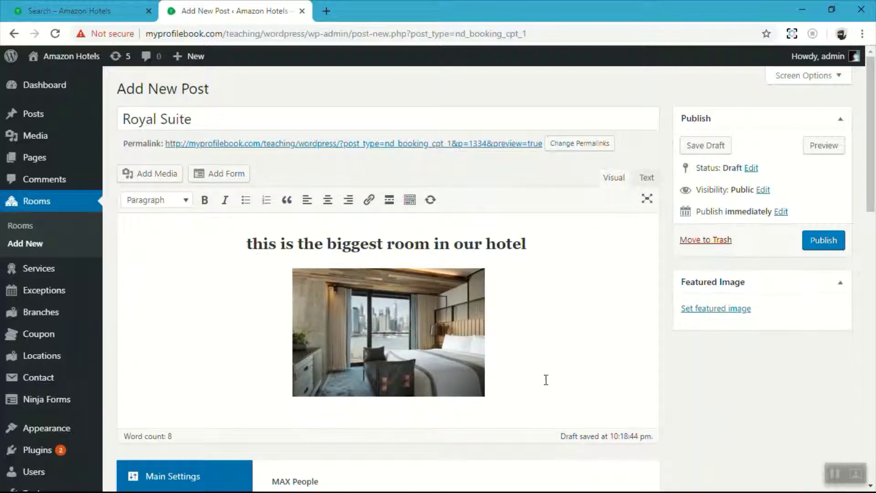
# Add the centred line "this is best for 2 people and has really great scenery from inside" below the image and publish the room
pyautogui.press('Return')
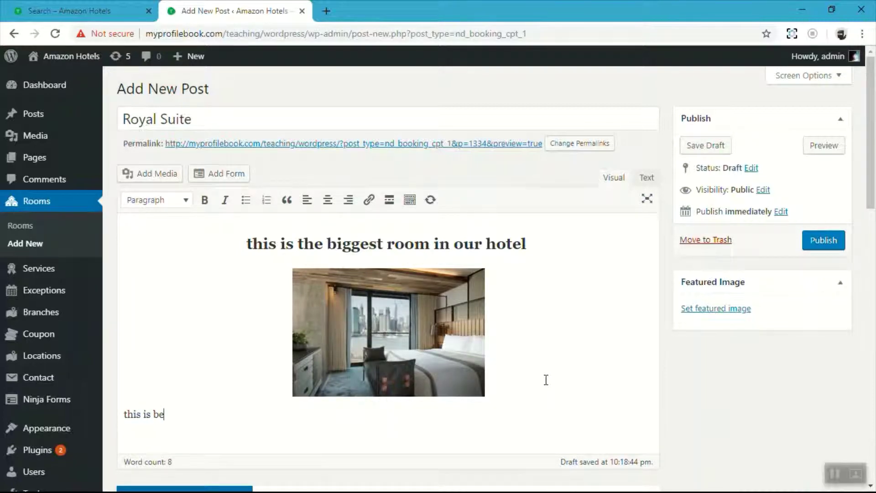
pyautogui.write('this is best for 2 people and has really great scener')
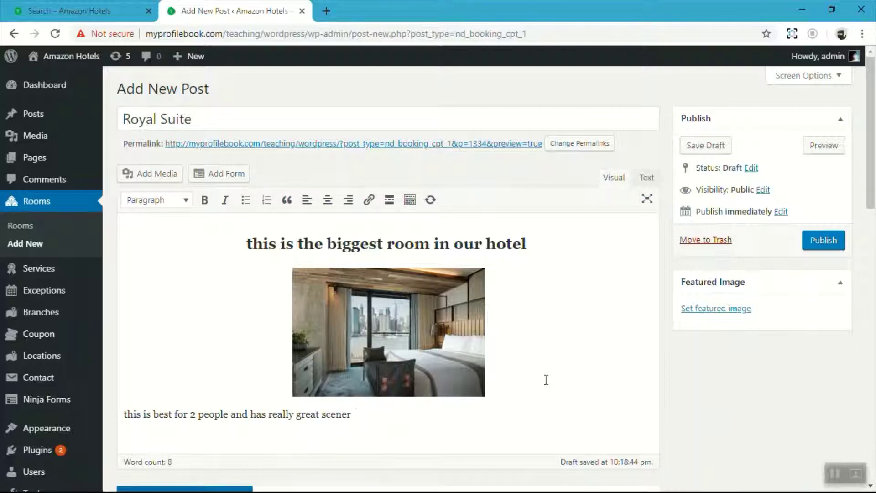
pyautogui.write('side')
pyautogui.hotkey('ctrl', 'a')
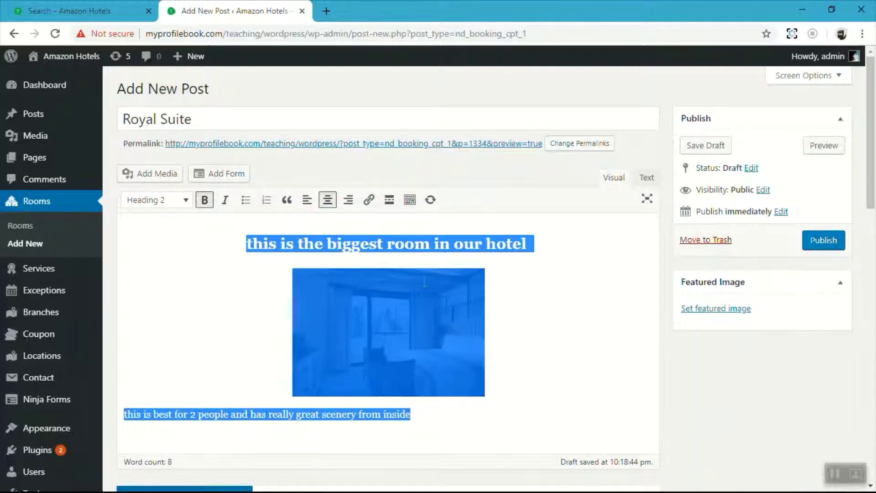
pyautogui.click(412, 417)
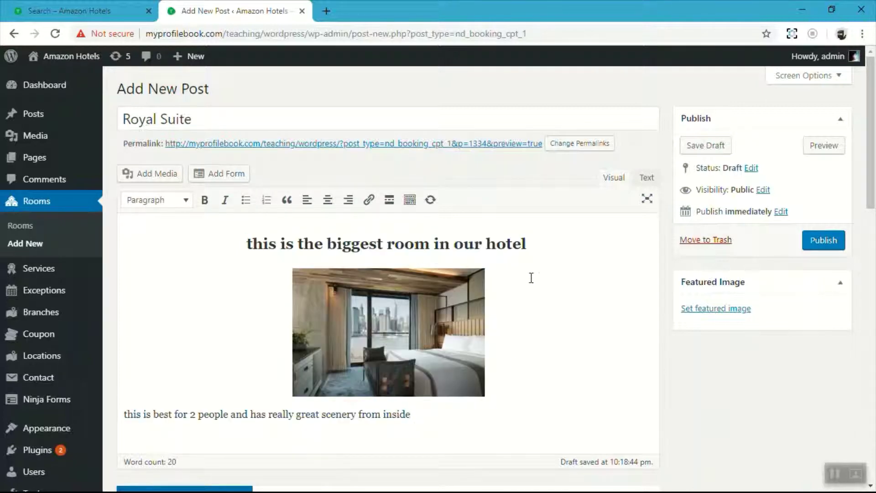
pyautogui.click(328, 200)
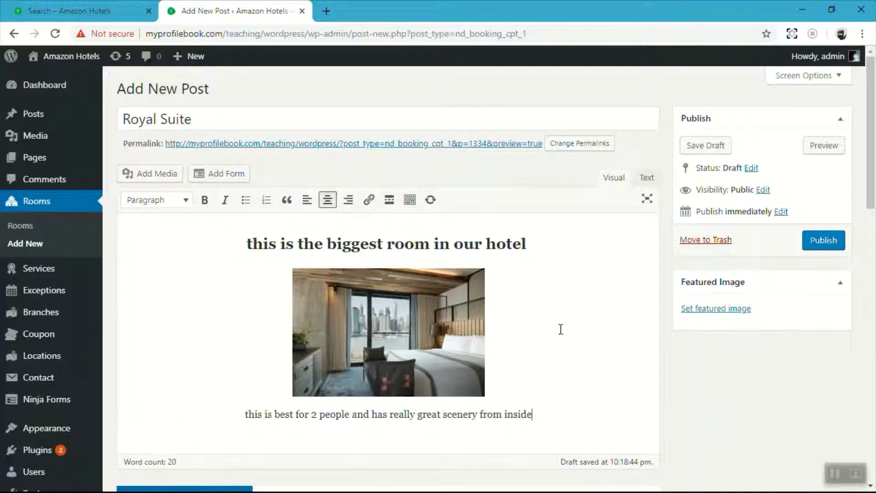
pyautogui.scroll(-1, 589, 260)
pyautogui.click(826, 187)
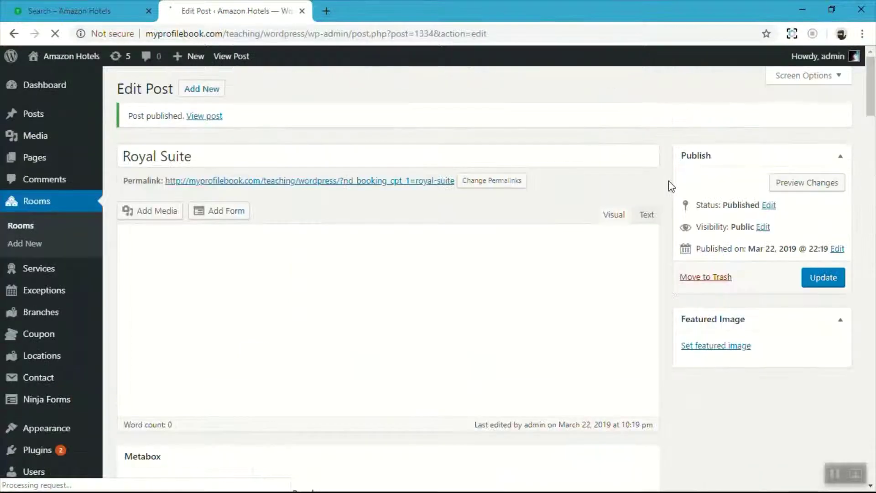
# Reload the hotel site's Search page and check its results for the published room
pyautogui.moveTo(183, 57)
pyautogui.click(82, 11)
pyautogui.click(55, 34)
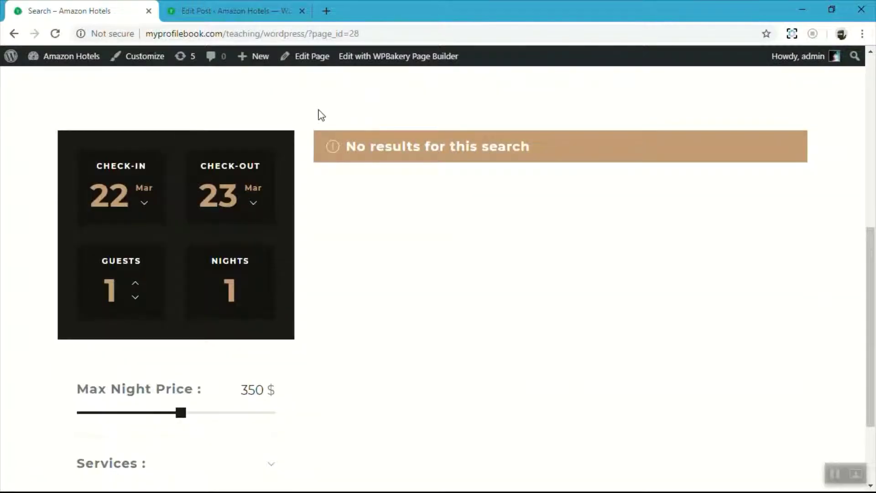
pyautogui.scroll(-2, 306, 112)
pyautogui.scroll(5, 306, 112)
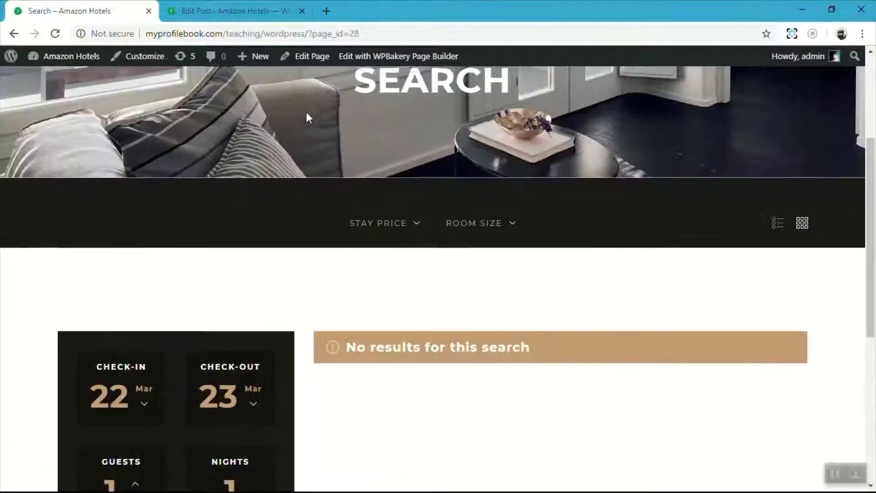
pyautogui.scroll(-5, 306, 113)
# Return to the Royal Suite's edit page and set its maximum people to 2 and room size to 1201
pyautogui.hotkey('ctrl', 'Tab')
pyautogui.scroll(-7, 267, 297)
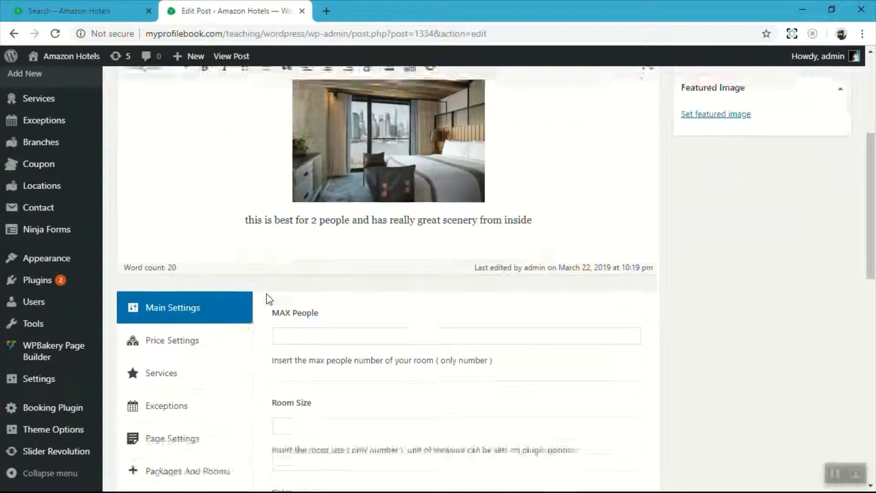
pyautogui.click(346, 247)
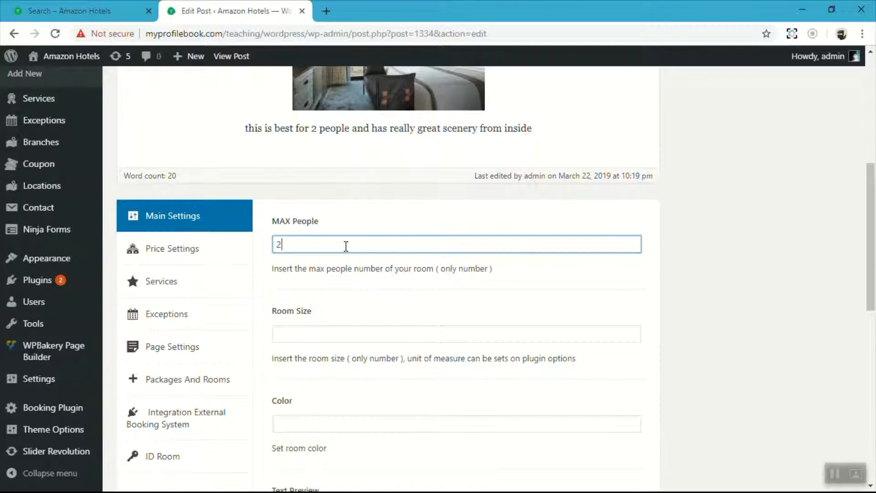
pyautogui.click(349, 333)
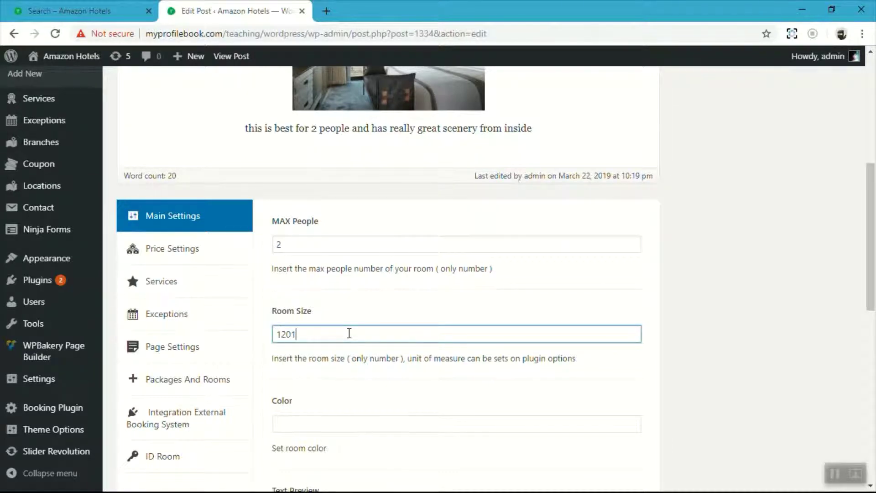
pyautogui.scroll(-1, 349, 336)
pyautogui.scroll(-1, 363, 327)
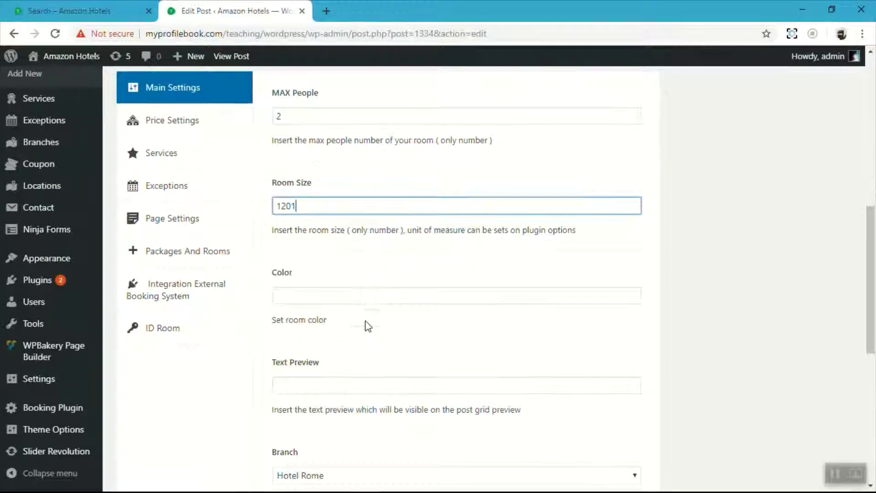
pyautogui.moveTo(407, 231); pyautogui.dragTo(464, 231)
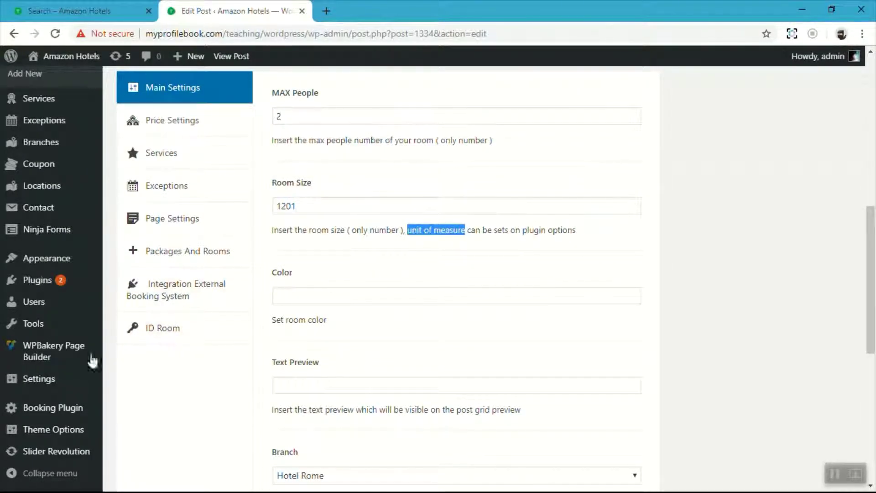
pyautogui.moveTo(48, 413)
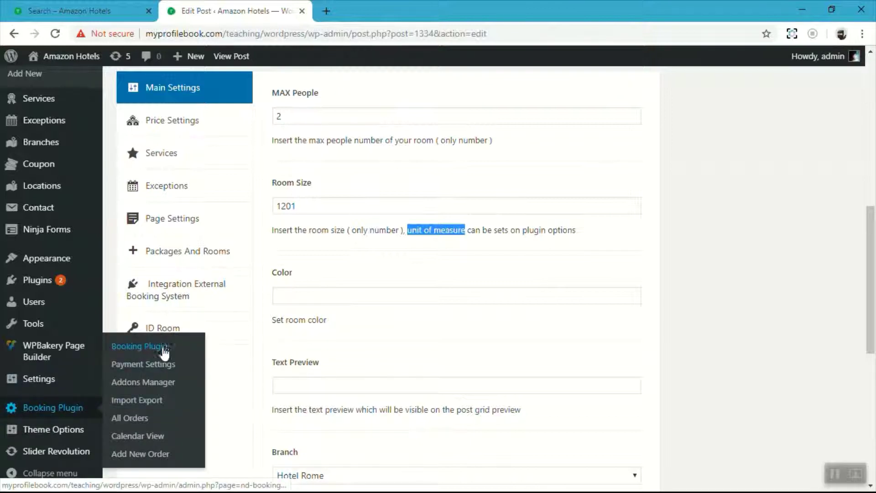
# Set the room color to the red shade #f62121
pyautogui.click(311, 296)
pyautogui.click(311, 296)
pyautogui.click(346, 368)
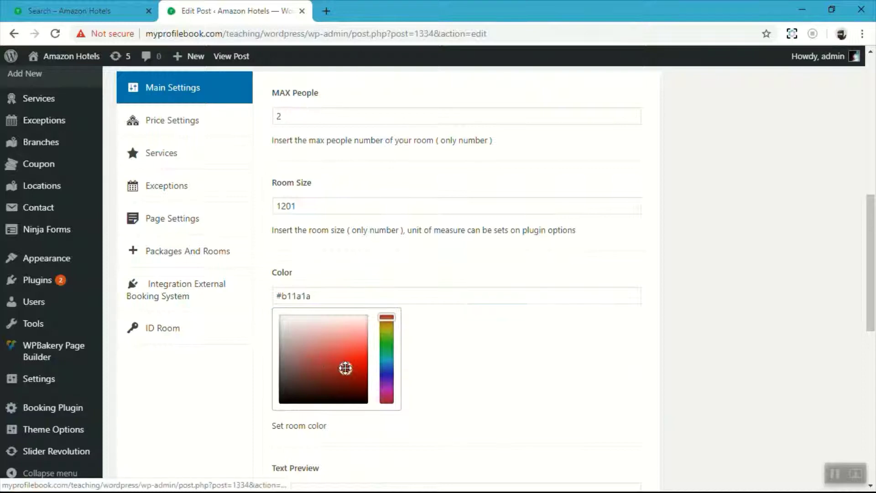
pyautogui.click(362, 354)
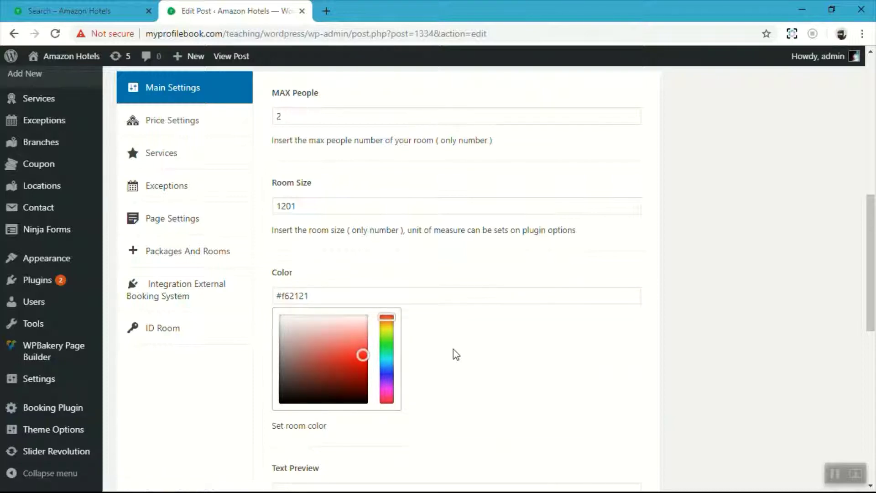
# Assign the room to the Hotel New York branch
pyautogui.scroll(-1, 440, 293)
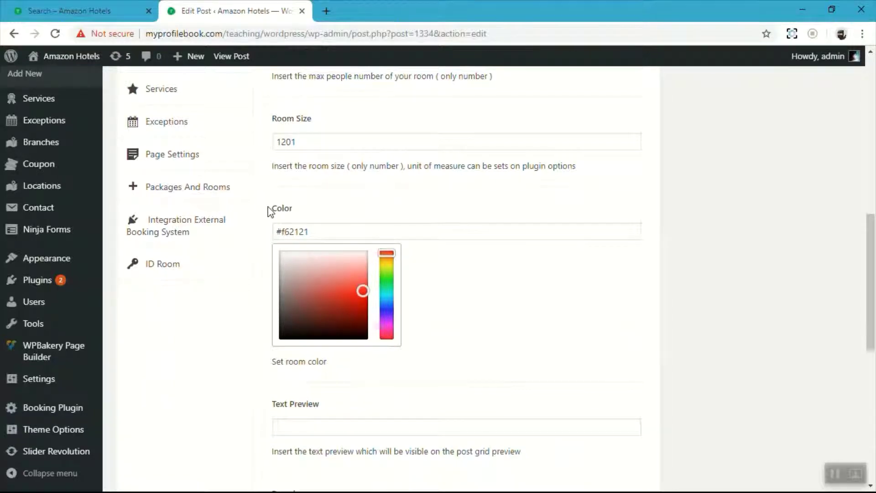
pyautogui.scroll(-3, 270, 228)
pyautogui.scroll(-1, 273, 235)
pyautogui.click(313, 197)
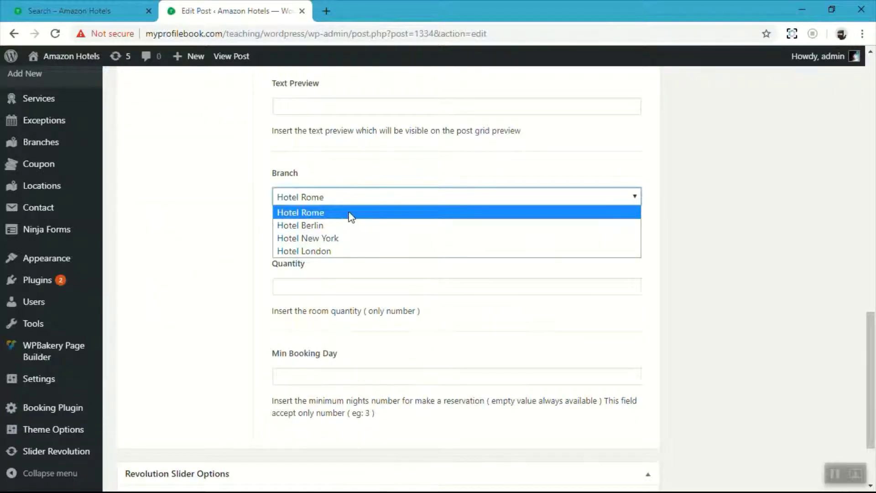
pyautogui.click(349, 239)
# Set the room quantity to 5 and the minimum booking days to 2
pyautogui.scroll(-2, 349, 241)
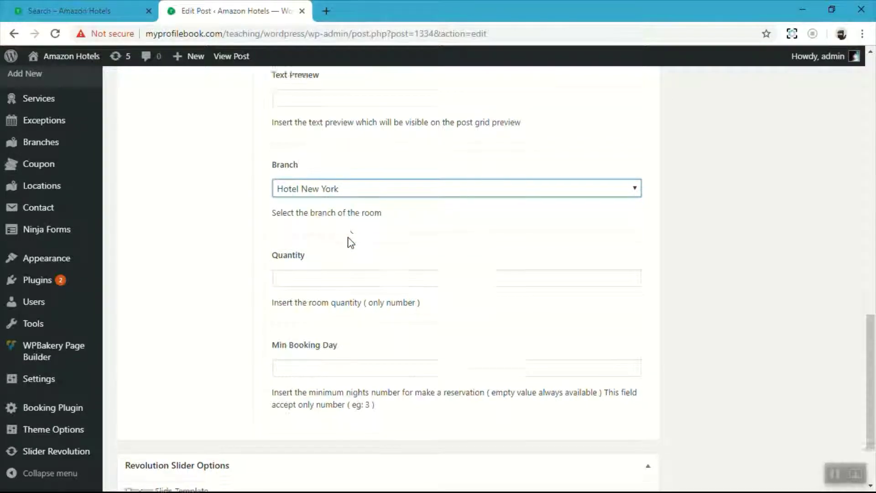
pyautogui.click(296, 220)
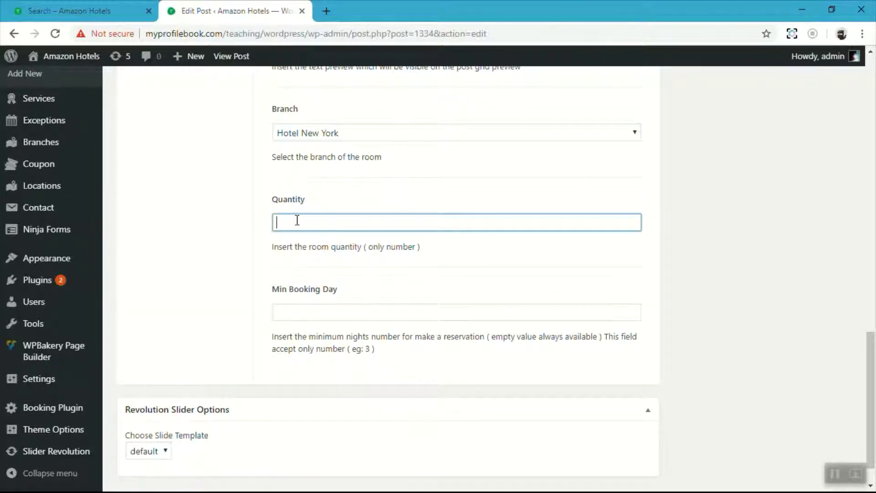
pyautogui.write('5')
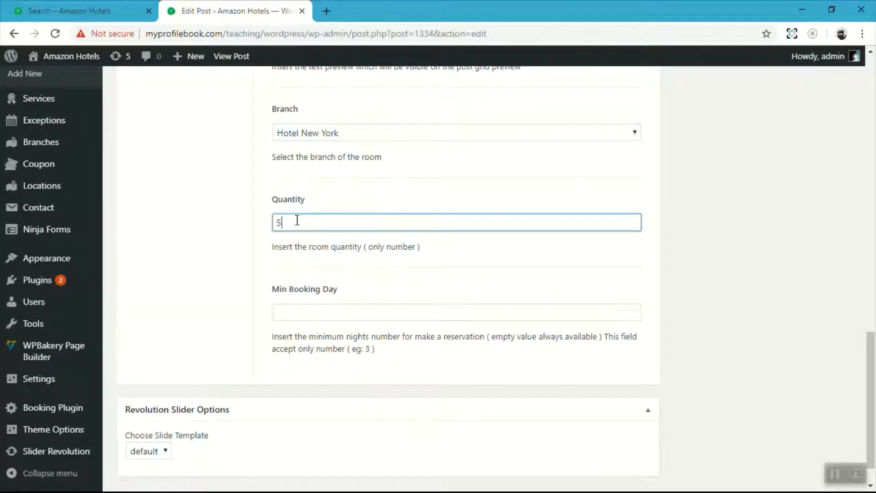
pyautogui.click(306, 309)
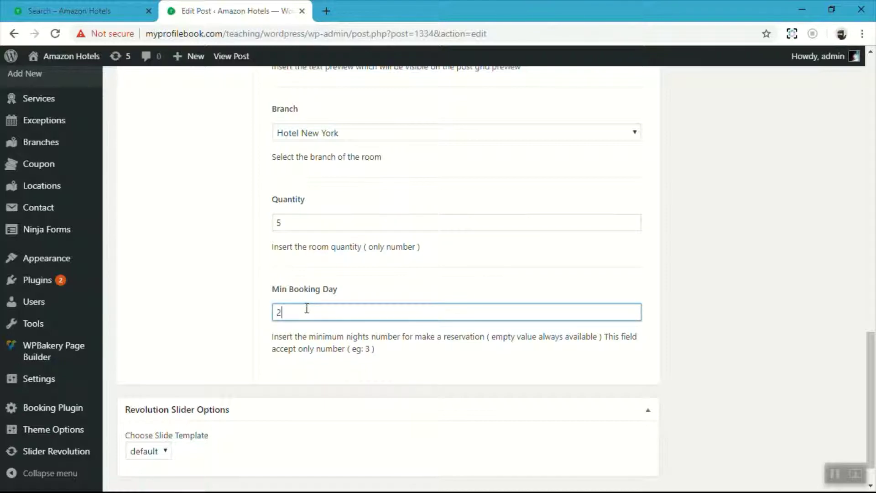
pyautogui.write('2')
pyautogui.click(215, 293)
# Set the room's base price to 30, with week prices of 50 for Sunday and 40 for Saturday
pyautogui.scroll(10, 219, 290)
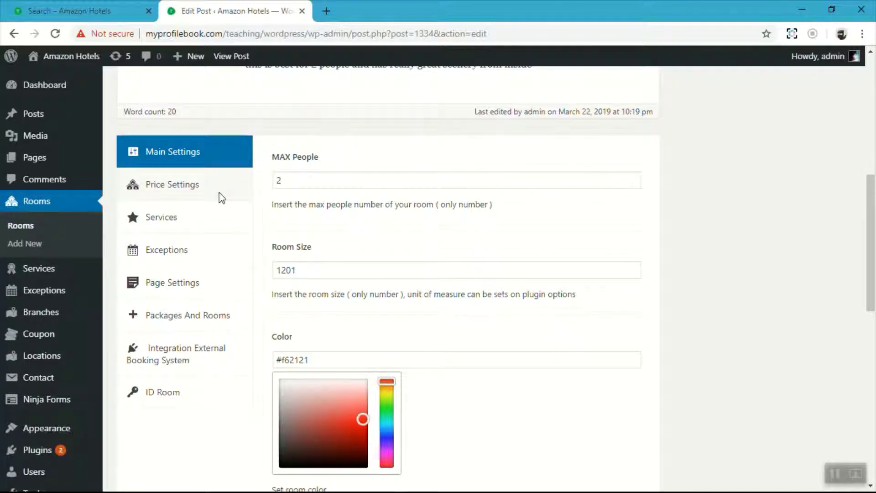
pyautogui.click(185, 185)
pyautogui.click(321, 175)
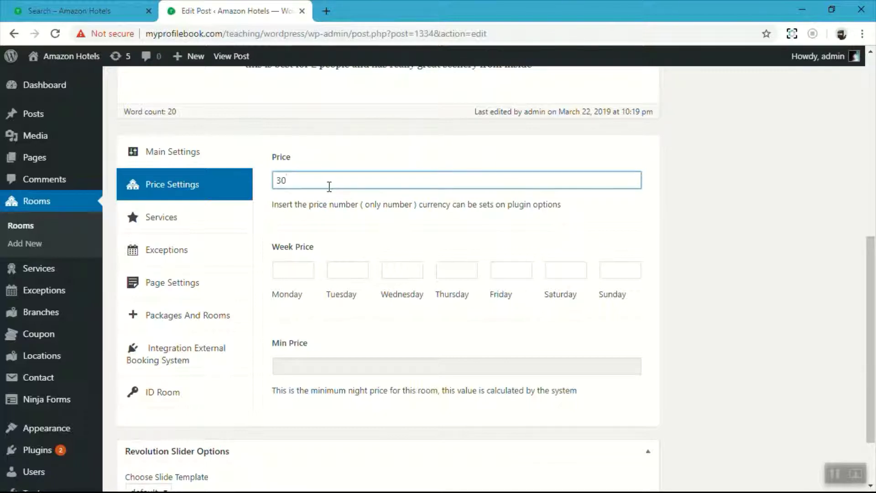
pyautogui.click(302, 271)
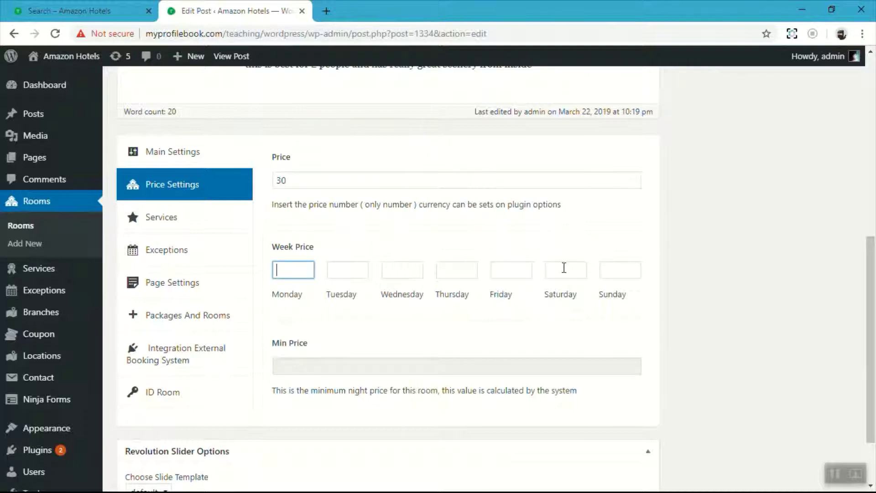
pyautogui.click(603, 262)
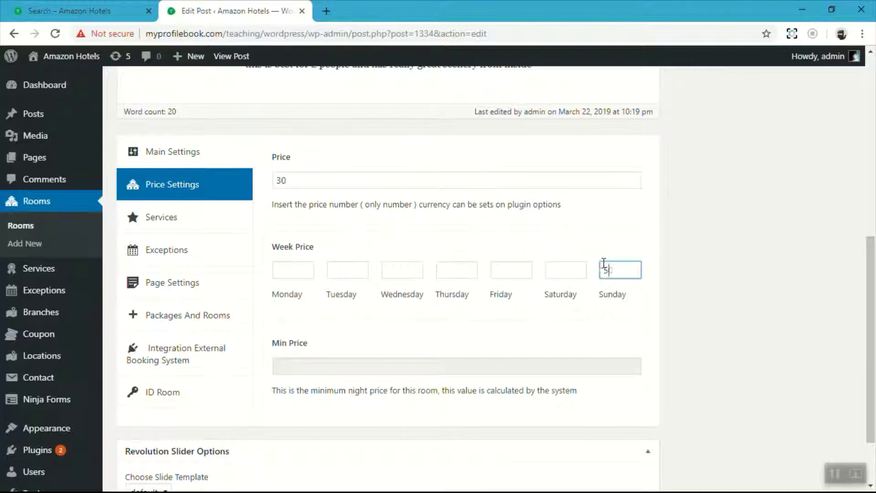
pyautogui.click(575, 262)
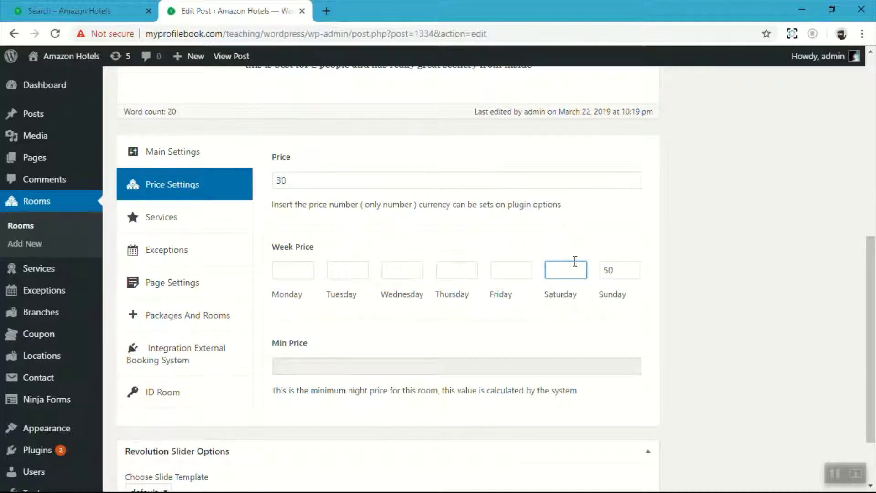
# Set the week price to 30 for each day from Monday to Friday
pyautogui.click(279, 263)
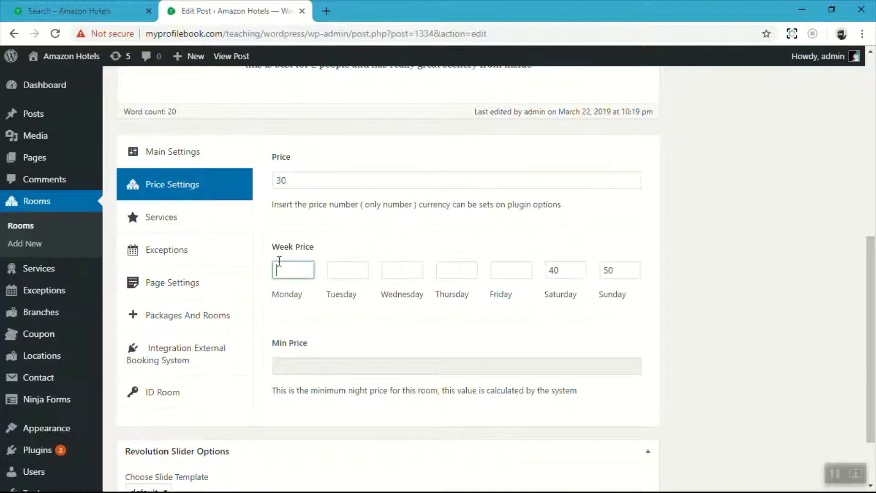
pyautogui.write('30')
pyautogui.click(349, 270)
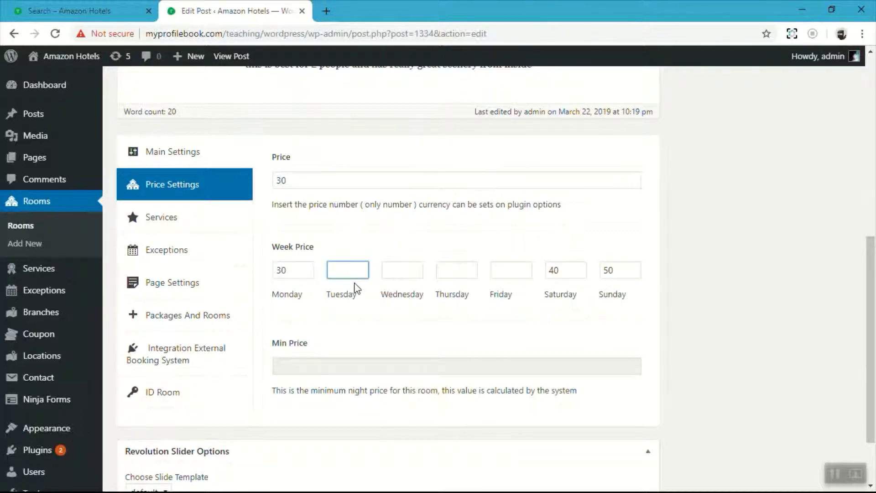
pyautogui.write('30')
pyautogui.click(395, 270)
pyautogui.write('30')
pyautogui.click(448, 268)
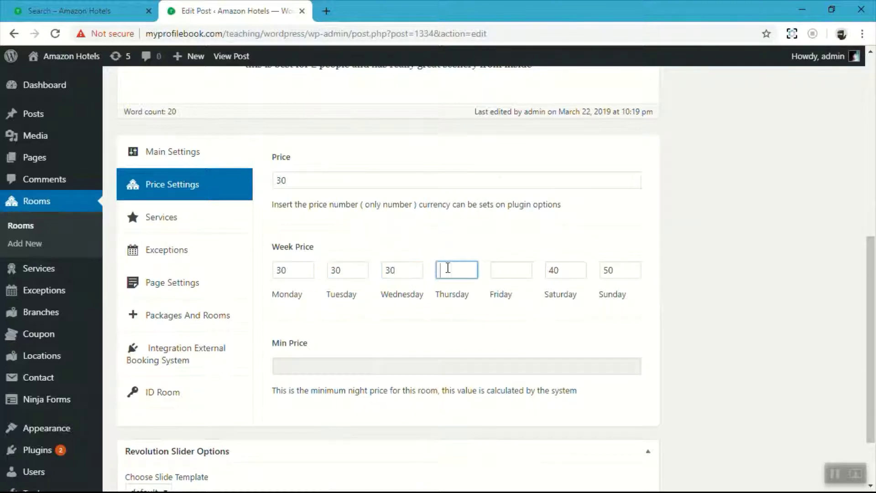
pyautogui.click(511, 270)
pyautogui.write('30')
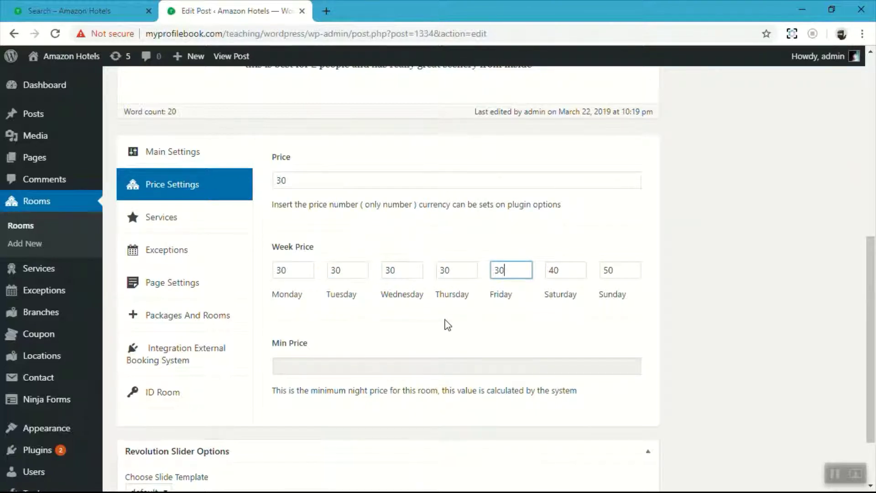
pyautogui.click(373, 335)
pyautogui.scroll(-1, 374, 335)
pyautogui.scroll(-1, 373, 335)
pyautogui.click(300, 302)
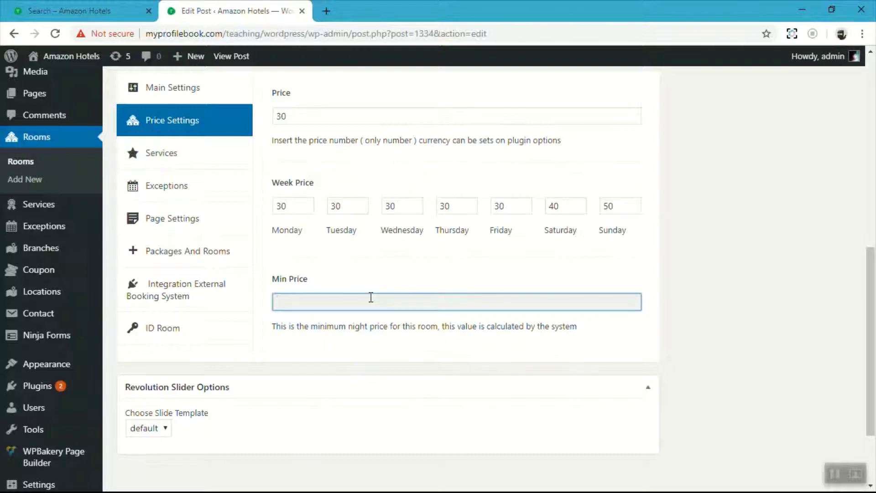
# Fill the room's normal services with room service, welcome-drink, bike-rental, satellite-tv and beach-loungers
pyautogui.click(160, 154)
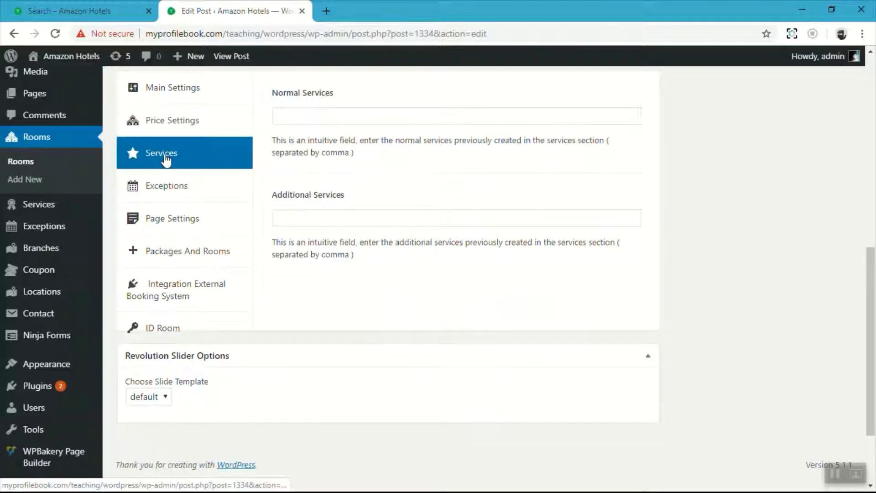
pyautogui.click(354, 116)
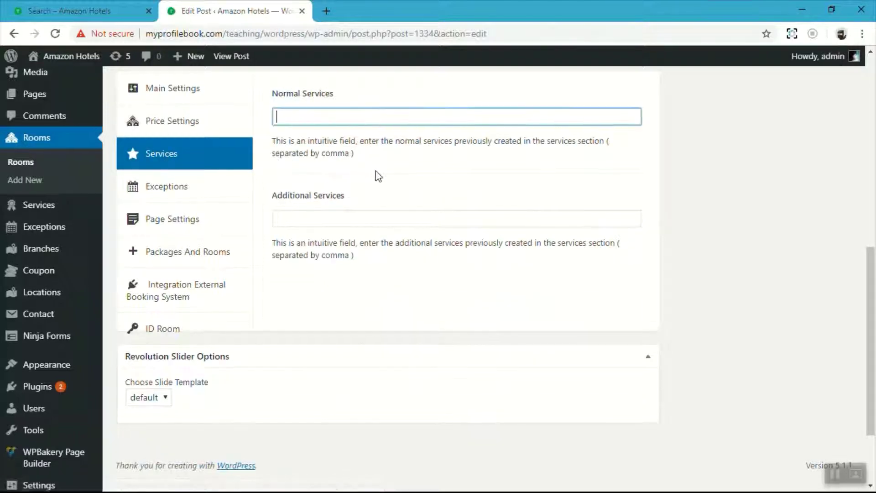
pyautogui.scroll(1, 376, 174)
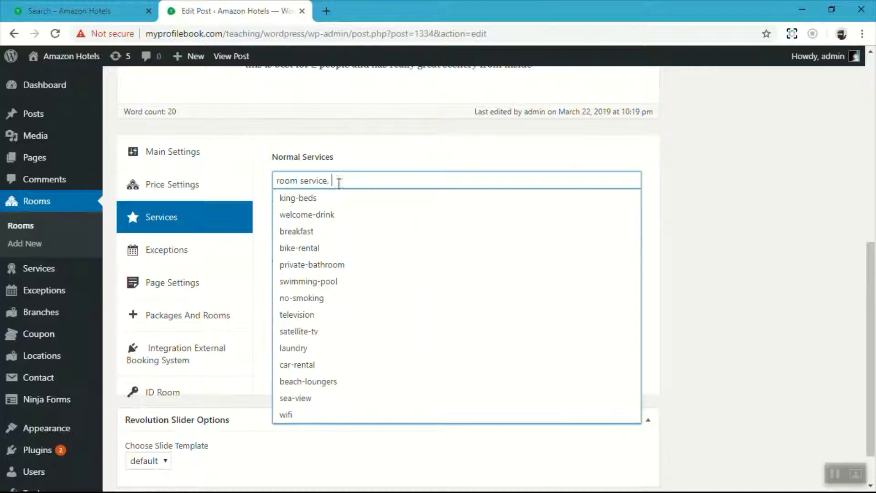
pyautogui.click(313, 216)
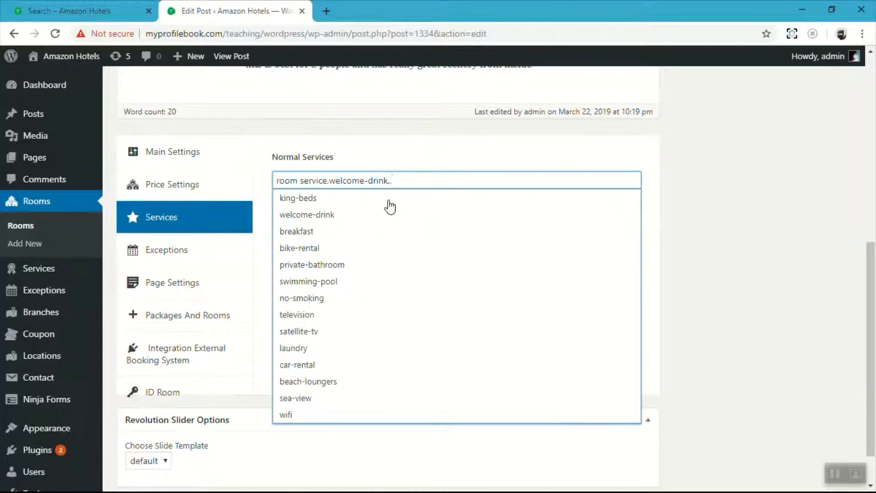
pyautogui.click(391, 248)
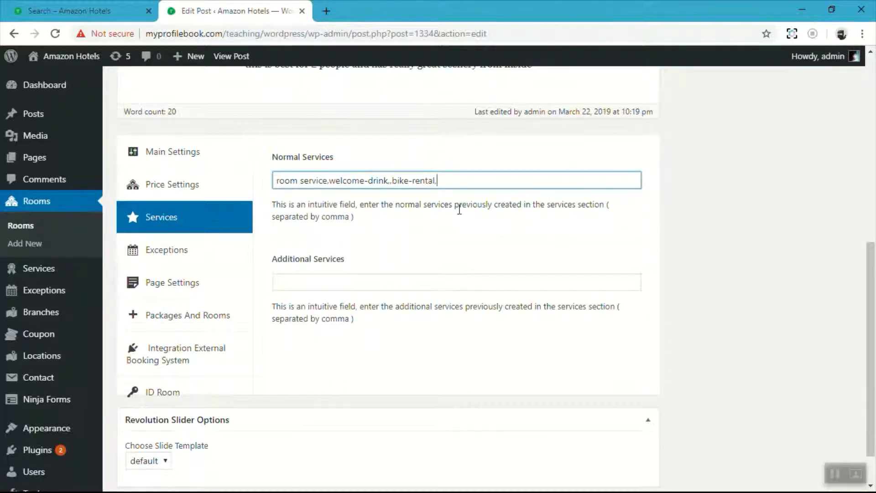
pyautogui.click(405, 332)
pyautogui.write(',satellite-tv,,')
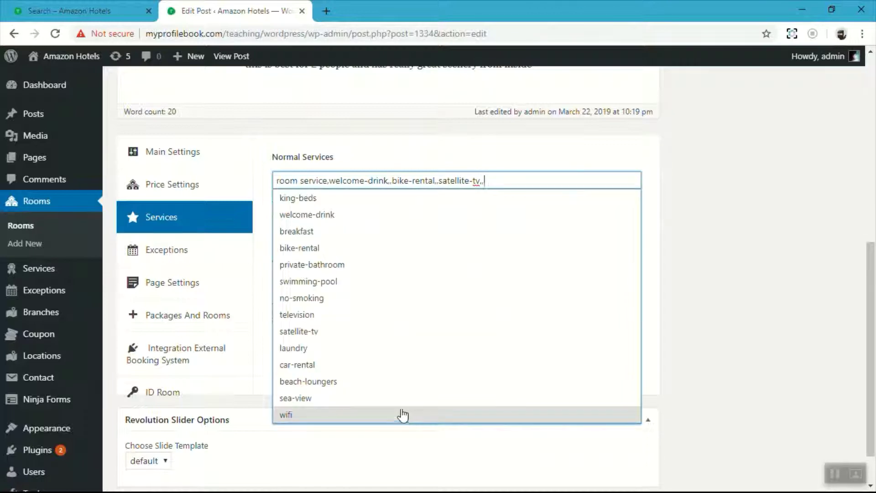
pyautogui.click(377, 380)
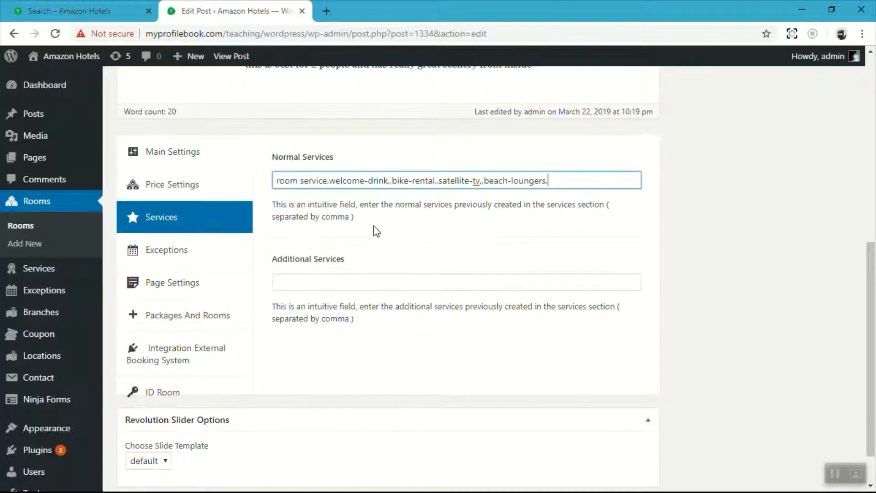
# Add swimming-pool and king-beds as the room's additional services
pyautogui.moveTo(39, 274)
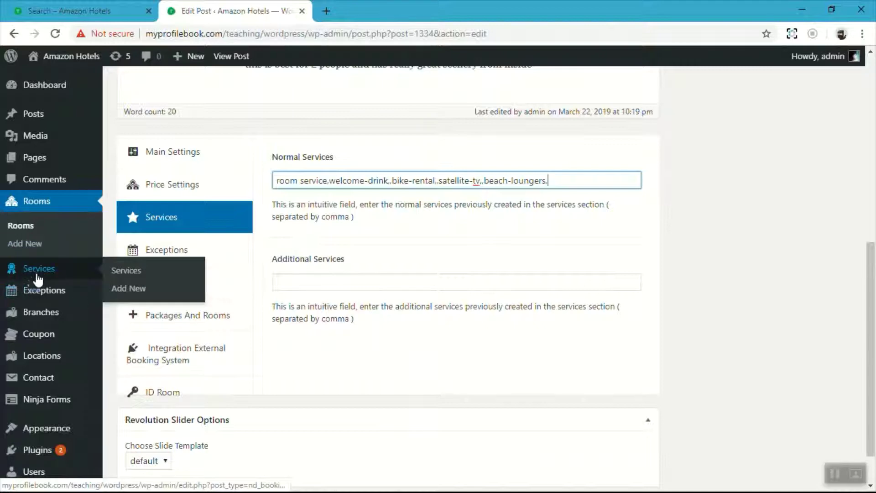
pyautogui.click(363, 280)
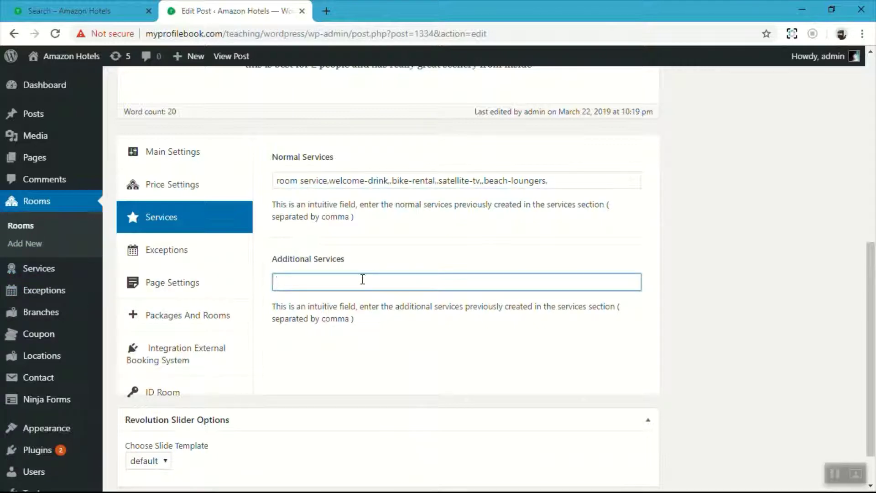
pyautogui.write('s')
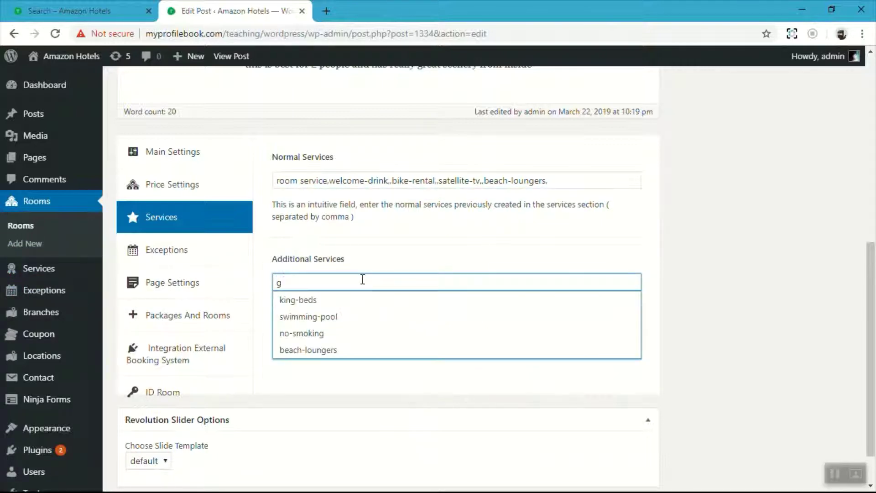
pyautogui.click(358, 315)
pyautogui.write('k')
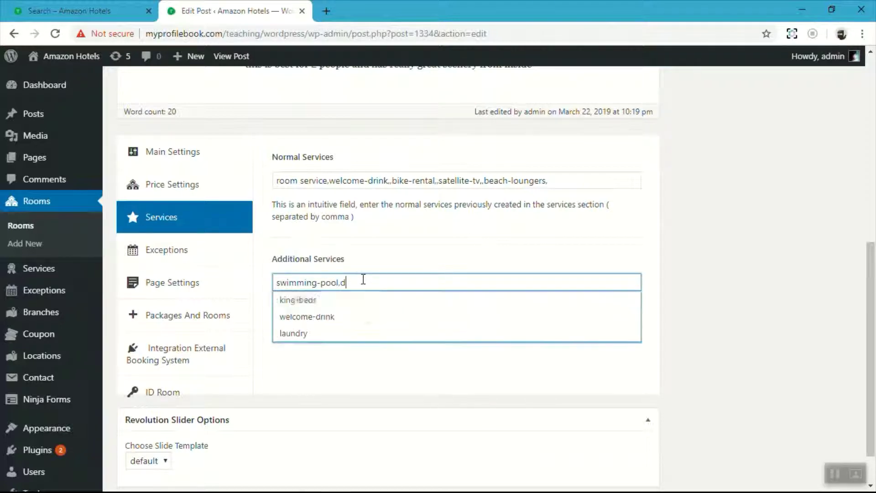
pyautogui.click(364, 304)
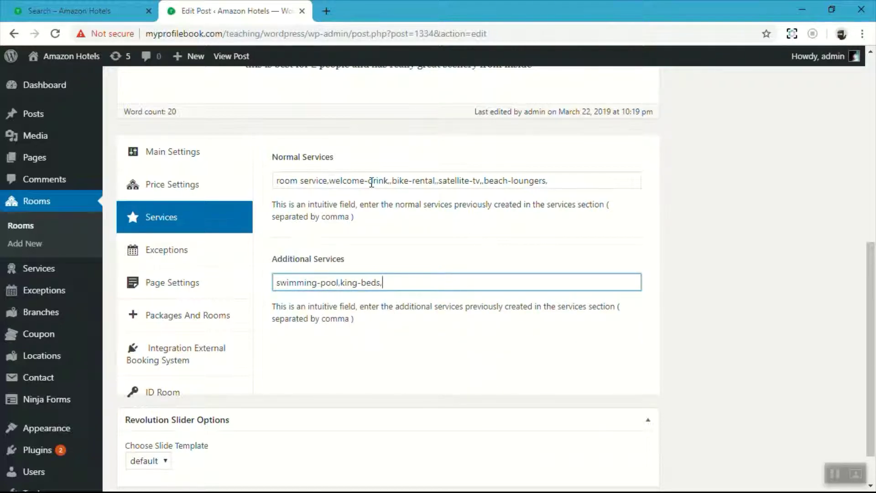
# Remove the duplicate commas after welcome-drink, bike-rental and satellite-tv in the normal services list
pyautogui.click(392, 180)
pyautogui.press('BackSpace')
pyautogui.click(435, 180)
pyautogui.press('BackSpace')
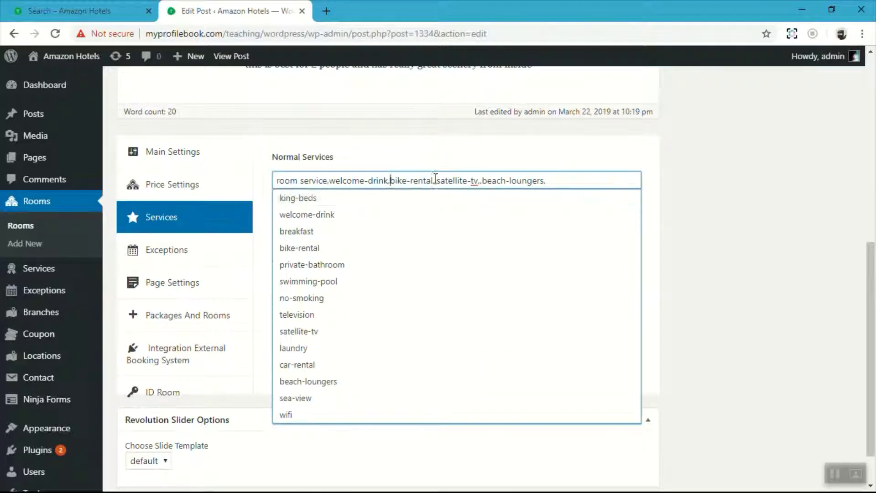
pyautogui.click(482, 180)
pyautogui.press('BackSpace')
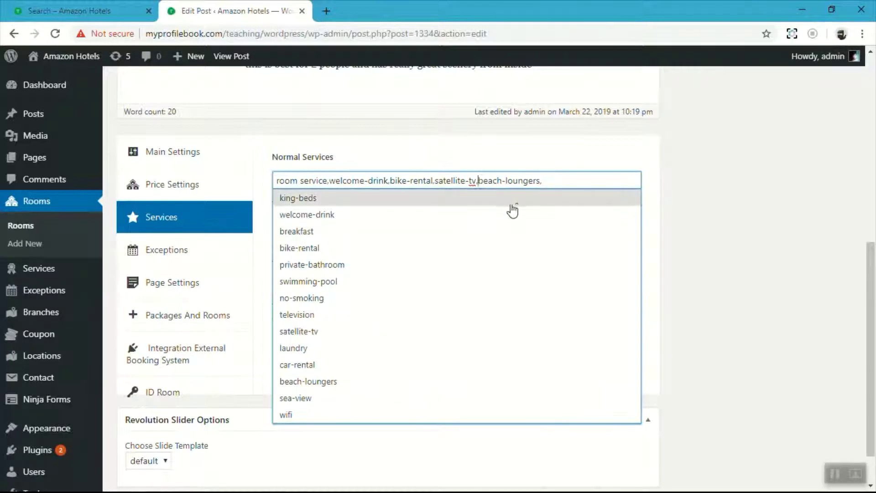
pyautogui.click(530, 168)
# Set the room page's header image to the media library photo of the bedroom with the city-view window
pyautogui.click(183, 249)
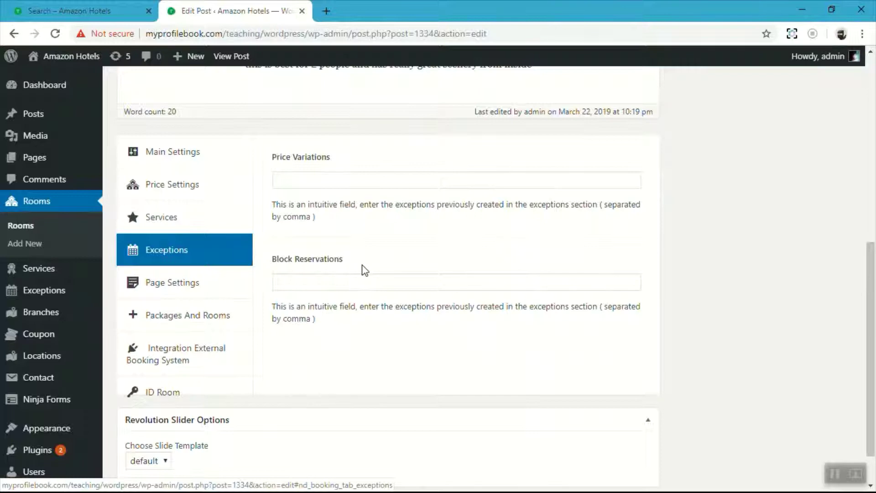
pyautogui.click(195, 294)
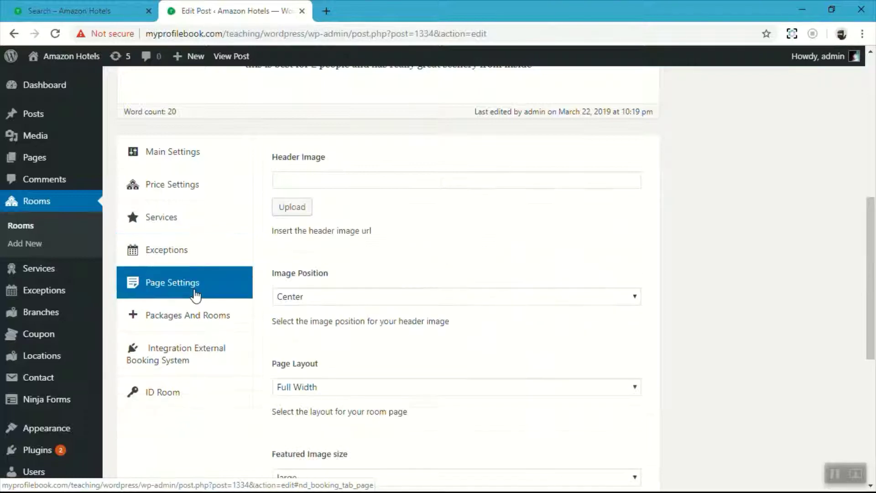
pyautogui.click(293, 209)
pyautogui.click(117, 109)
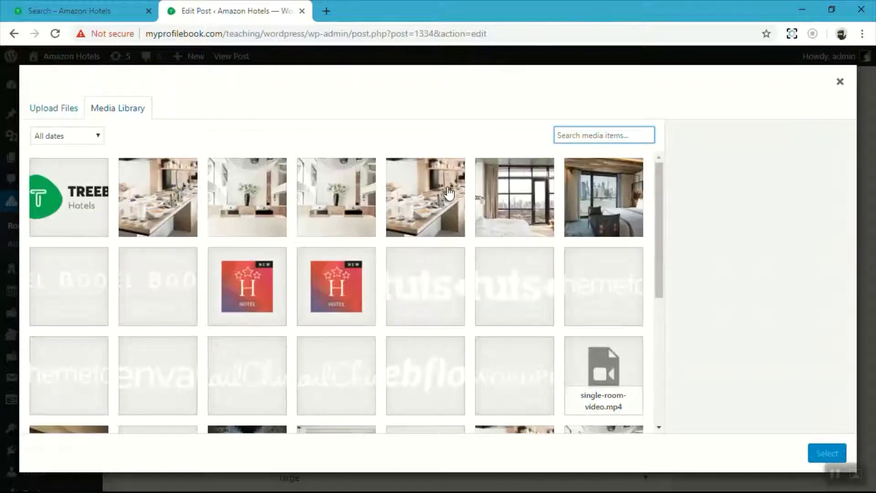
pyautogui.click(603, 198)
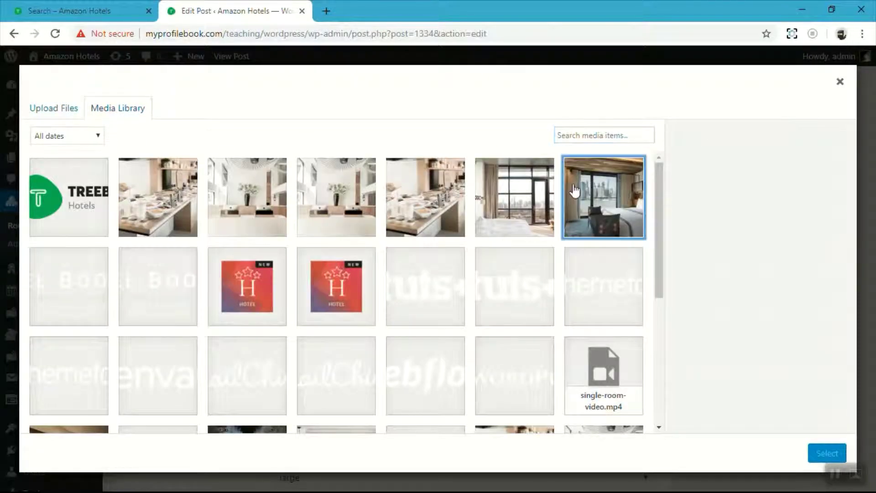
pyautogui.click(827, 453)
# Examine the page layout and featured image size options in the room's page settings
pyautogui.scroll(-1, 365, 255)
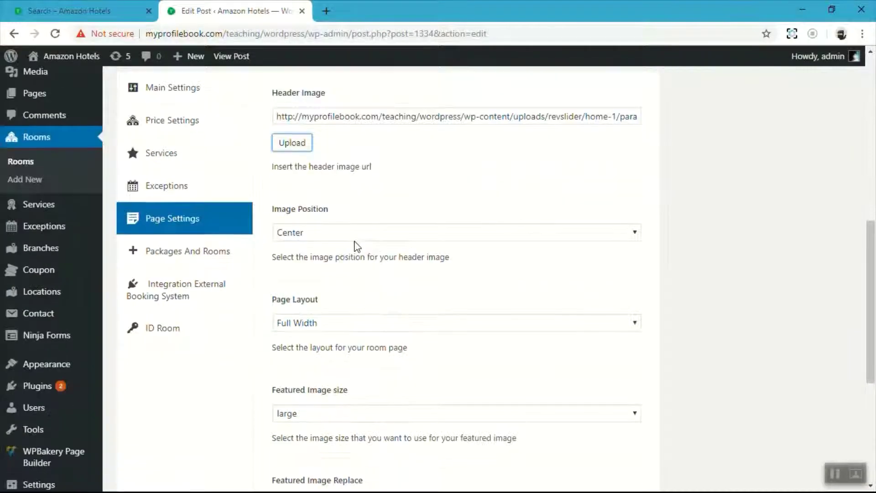
pyautogui.scroll(-3, 347, 246)
pyautogui.click(327, 192)
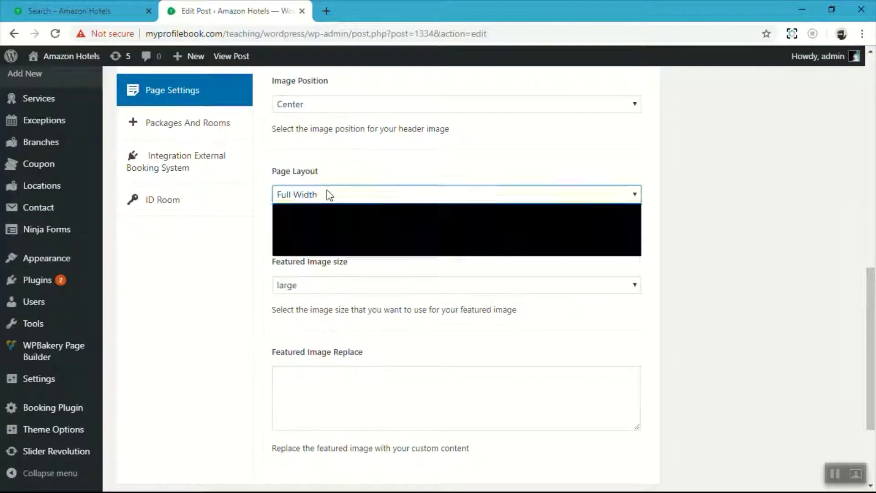
pyautogui.click(327, 192)
pyautogui.click(337, 287)
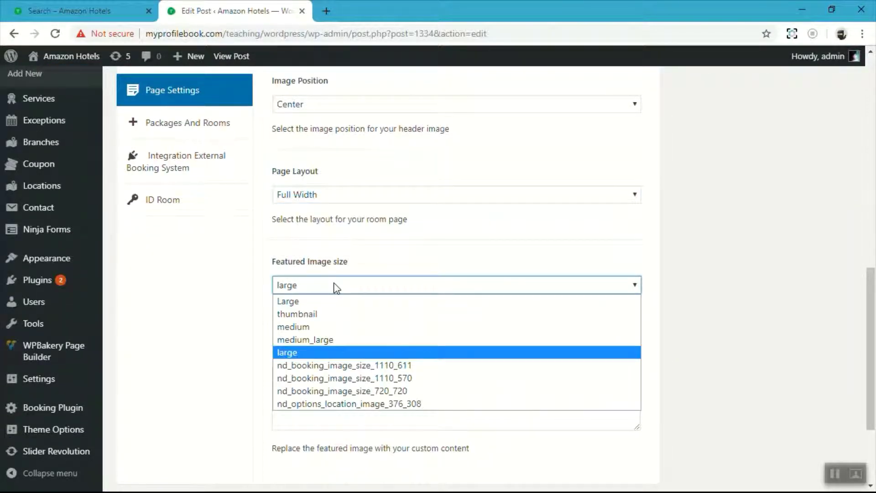
pyautogui.click(336, 260)
pyautogui.scroll(-3, 352, 304)
pyautogui.scroll(5, 219, 233)
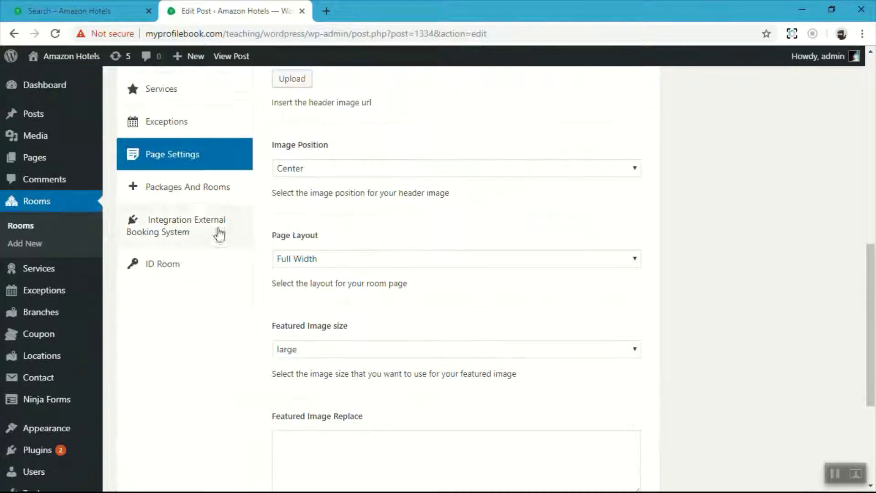
# Set the title of the room's packages section to "suite"
pyautogui.click(225, 196)
pyautogui.scroll(3, 297, 224)
pyautogui.click(345, 181)
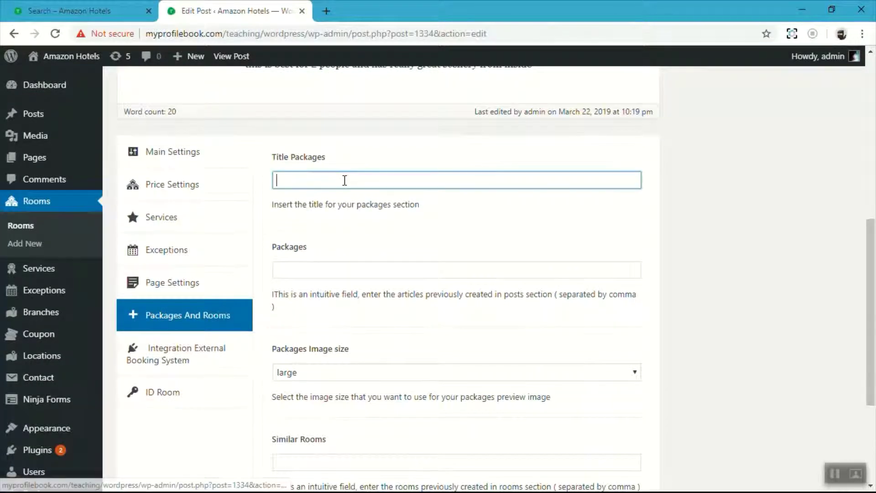
pyautogui.click(362, 267)
pyautogui.scroll(-3, 362, 262)
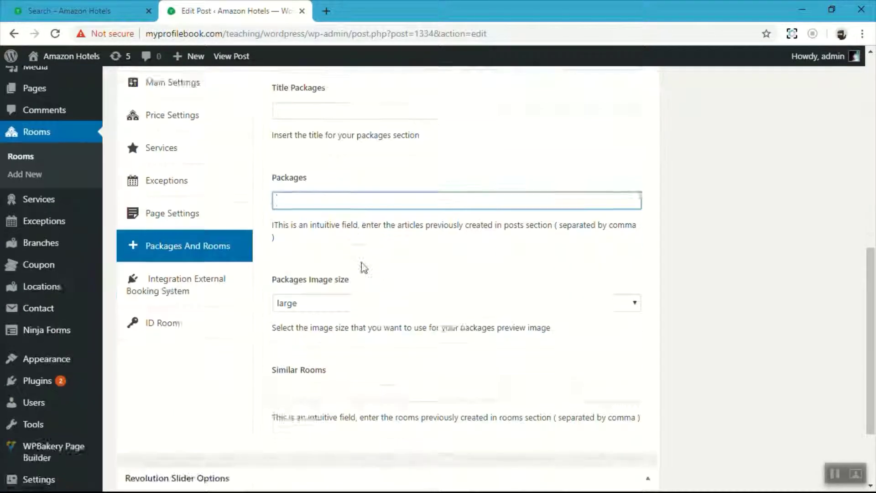
pyautogui.scroll(4, 356, 255)
pyautogui.click(355, 254)
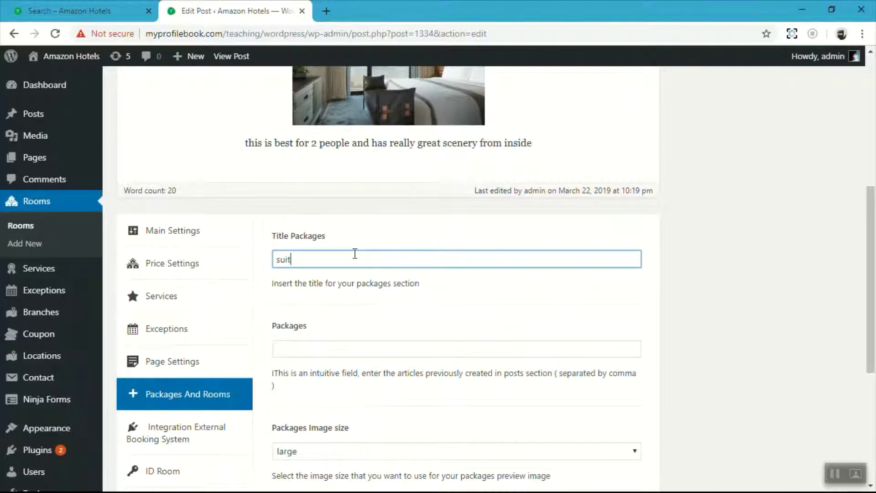
pyautogui.click(363, 341)
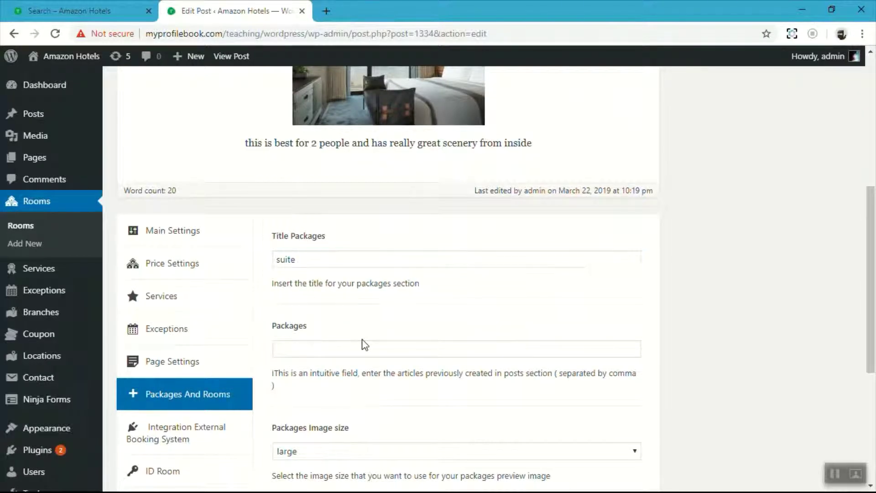
# Add restaurants and one more suggested article to the room's packages
pyautogui.click(351, 346)
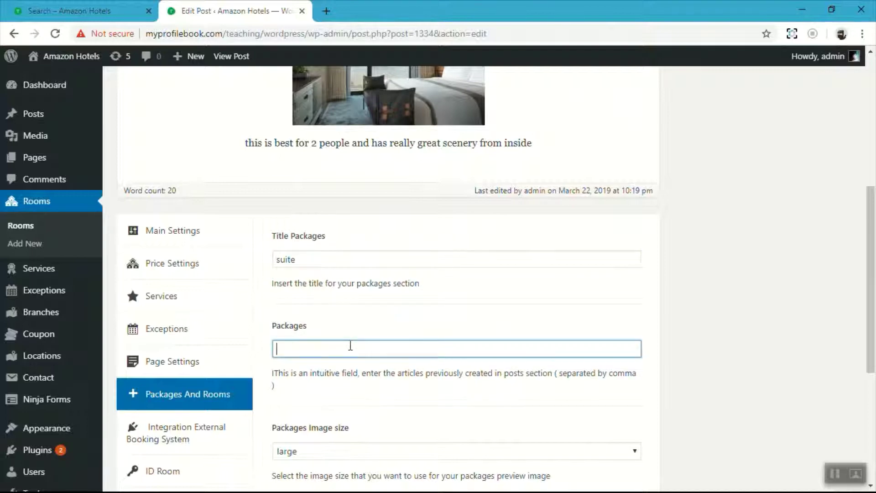
pyautogui.write('s')
pyautogui.click(353, 364)
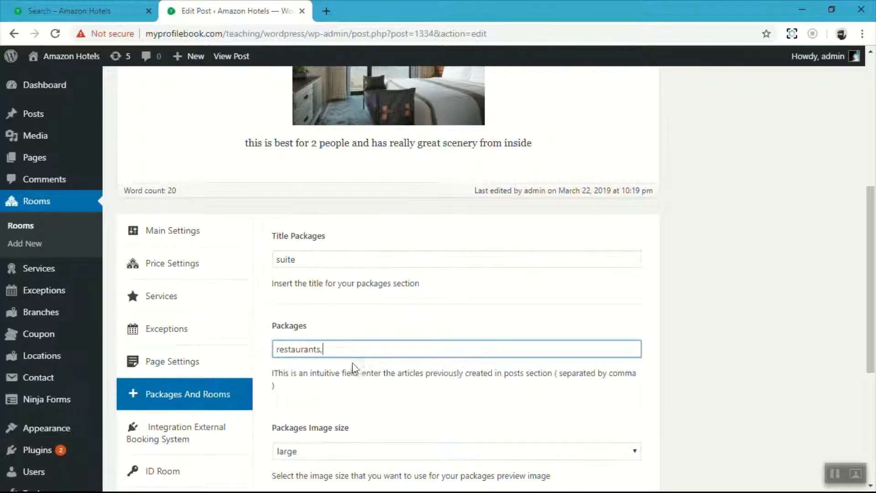
pyautogui.write('s')
pyautogui.click(354, 383)
# Try the Booking profile for the room's external booking integration, and set the profile back to Custom Link
pyautogui.scroll(-3, 258, 317)
pyautogui.click(196, 320)
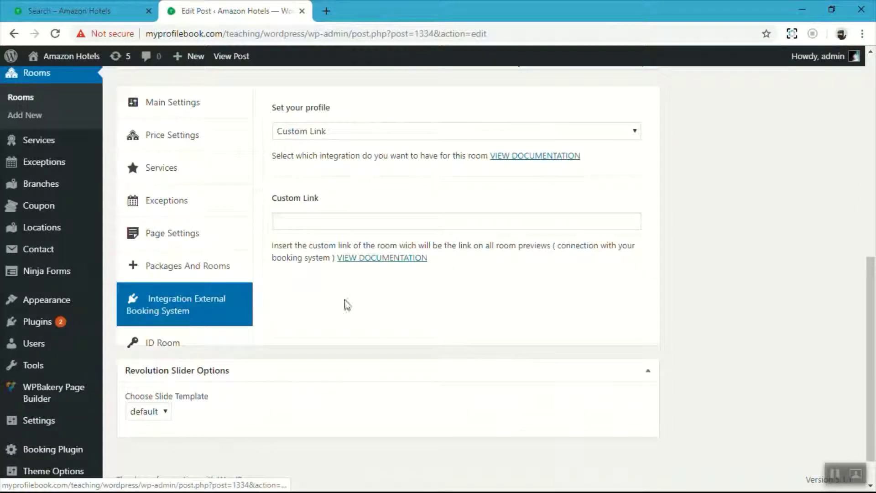
pyautogui.scroll(2, 324, 290)
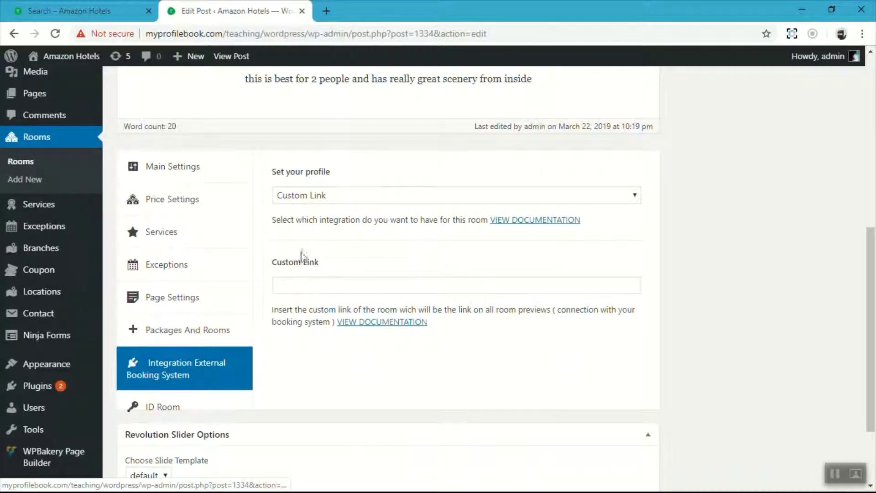
pyautogui.click(340, 198)
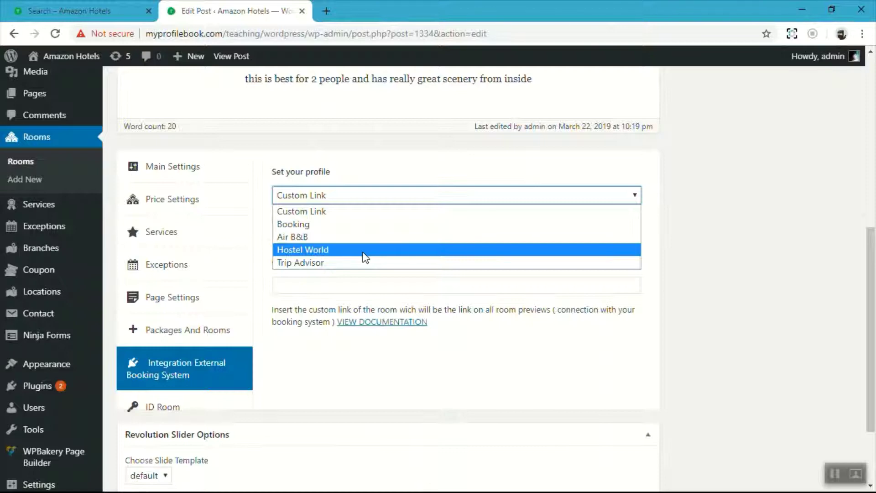
pyautogui.click(368, 227)
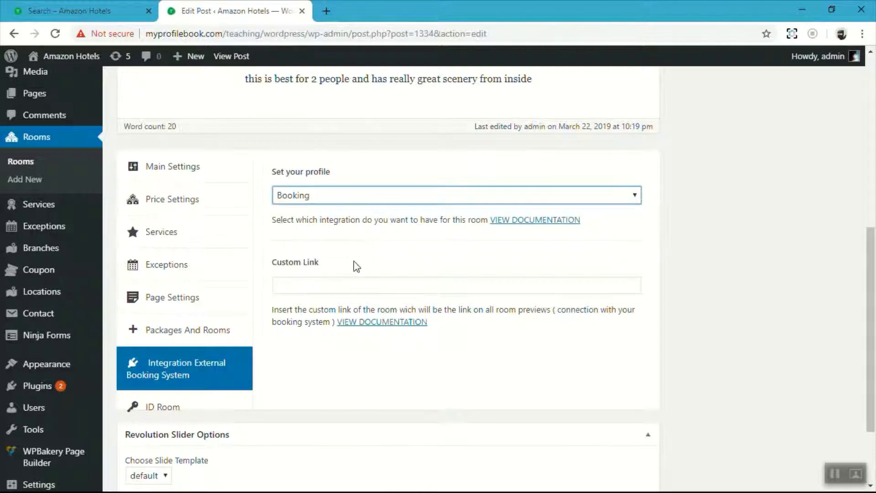
pyautogui.click(351, 284)
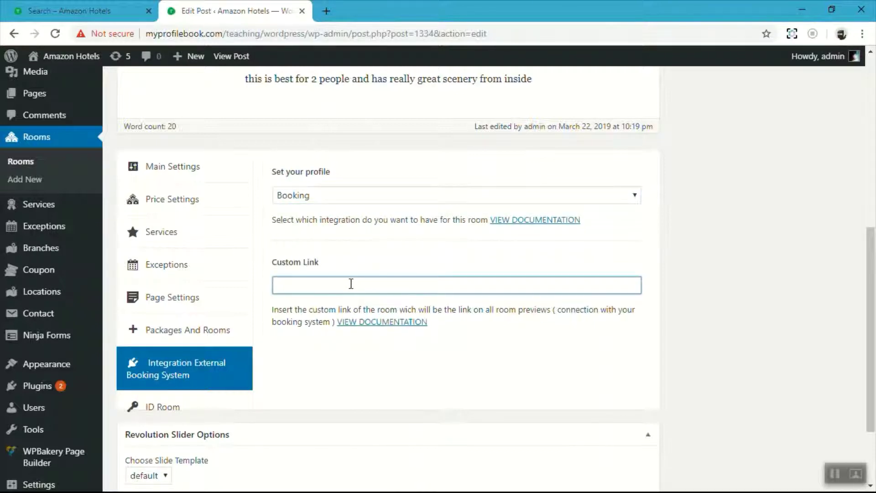
pyautogui.click(341, 198)
pyautogui.click(341, 211)
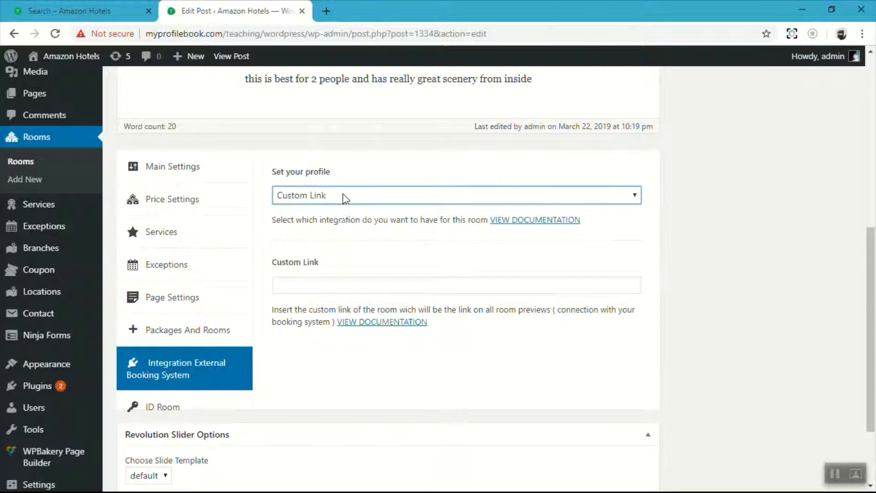
pyautogui.click(344, 194)
pyautogui.click(343, 194)
# Open the room's ID settings
pyautogui.scroll(-2, 347, 238)
pyautogui.click(180, 347)
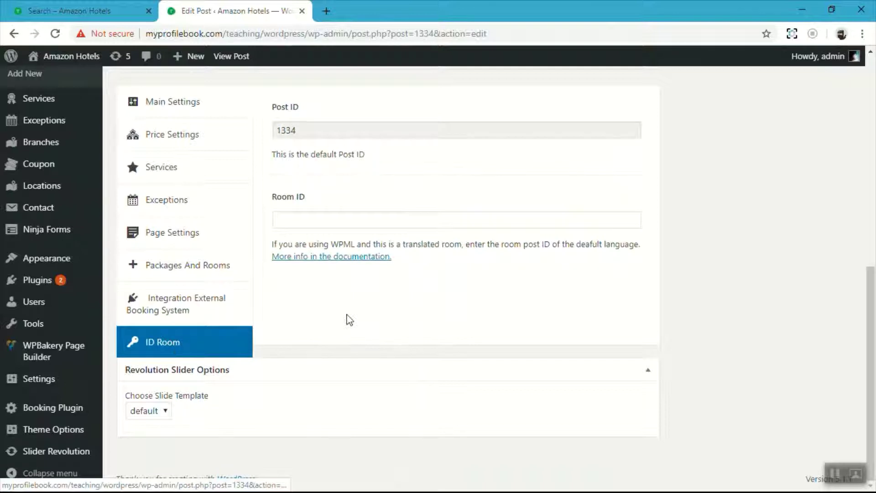
# Set the Royal Suite's Room ID to 12556 and update the post
pyautogui.click(319, 220)
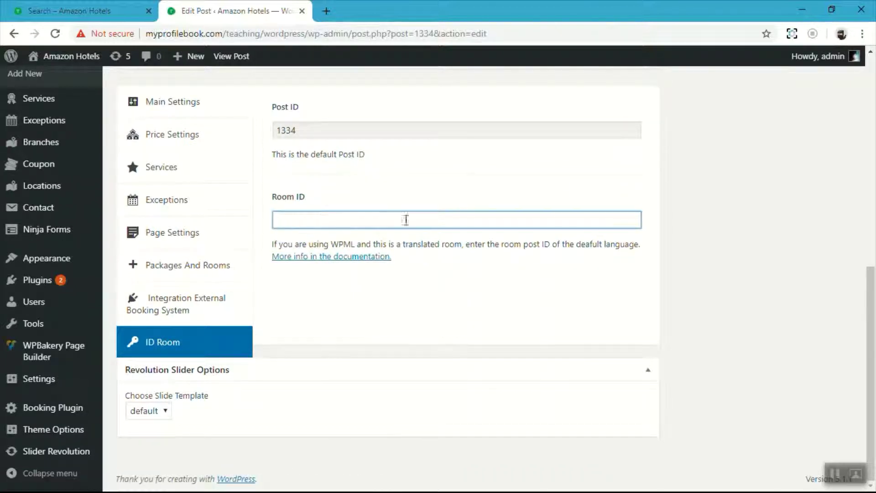
pyautogui.write('12556')
pyautogui.scroll(10, 502, 242)
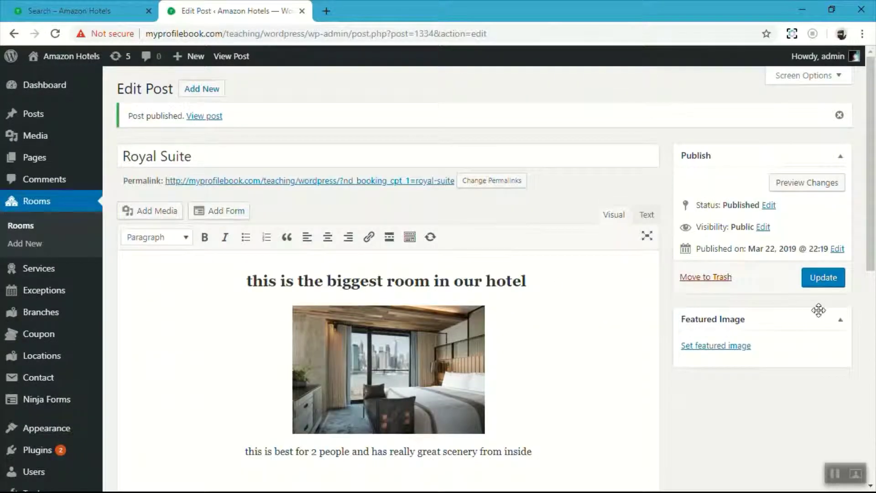
pyautogui.click(834, 274)
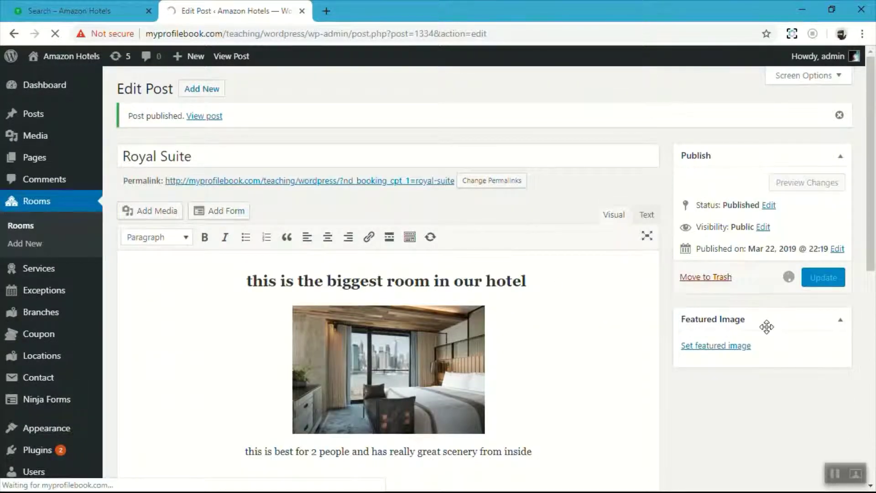
# Refresh the site's room search page and open the Royal Suite's page from the results
pyautogui.click(69, 11)
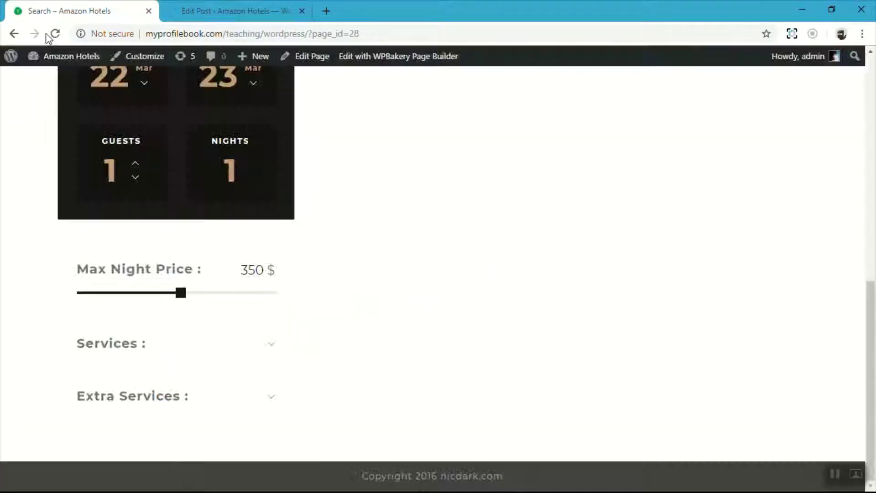
pyautogui.click(55, 33)
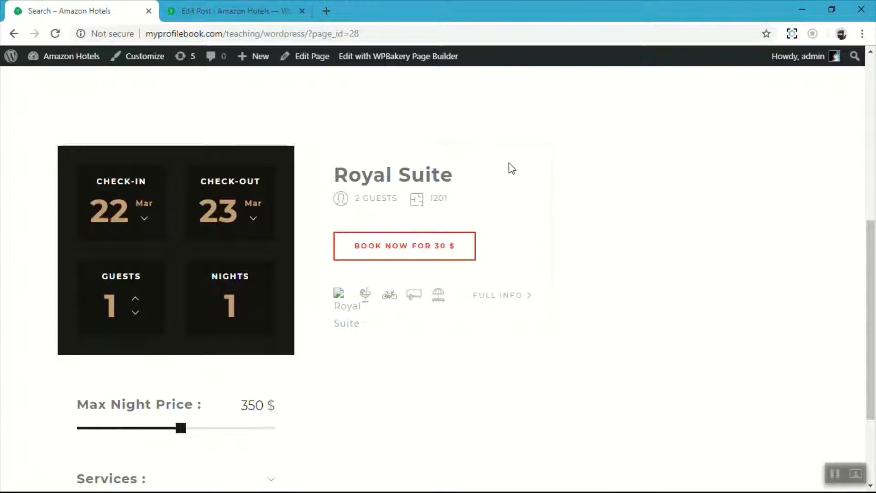
pyautogui.scroll(-2, 451, 182)
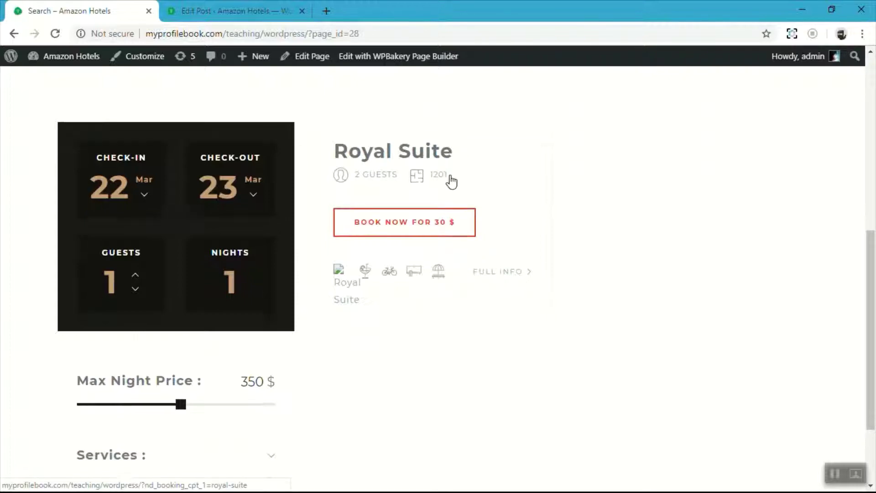
pyautogui.scroll(2, 541, 198)
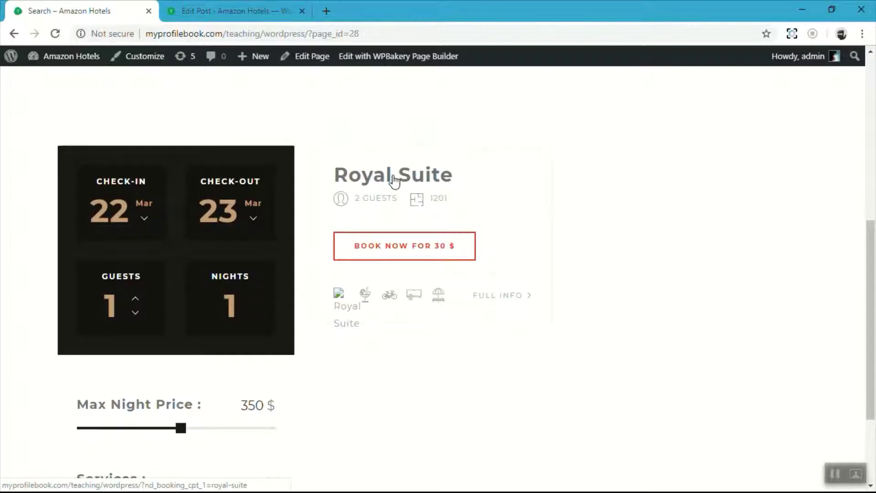
pyautogui.click(394, 181)
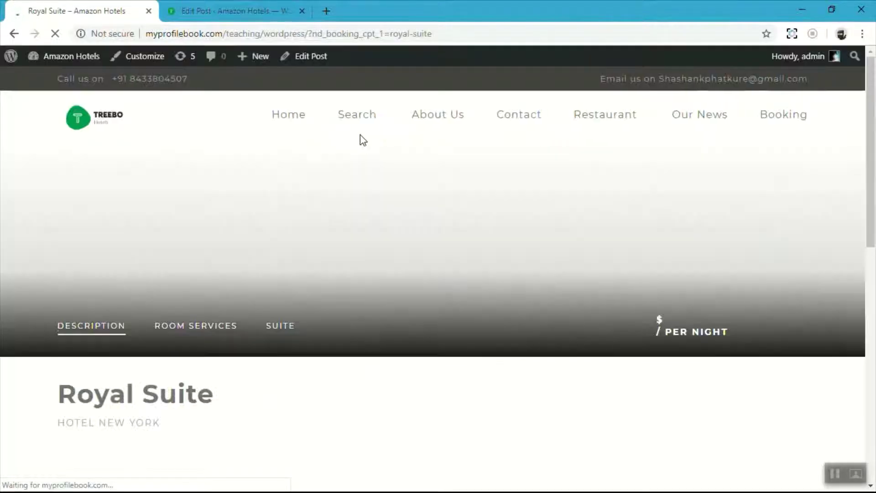
# Check the header image and the per-night price label on the Royal Suite page
pyautogui.scroll(-1, 374, 180)
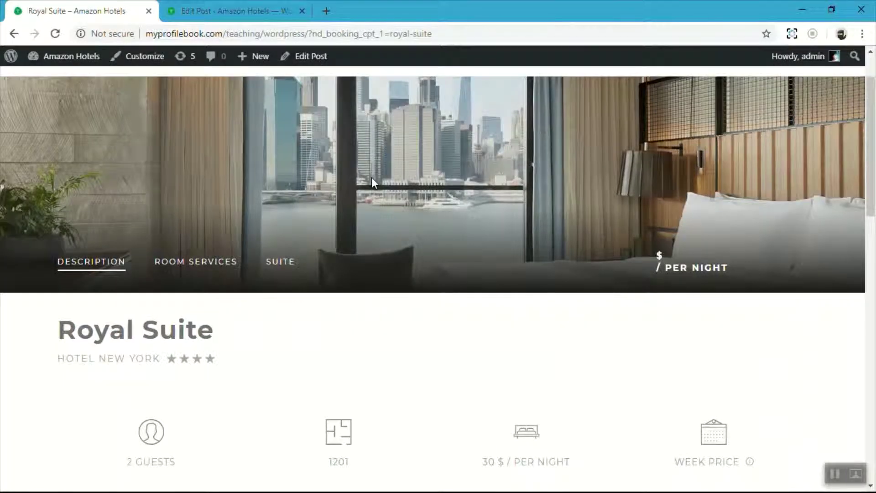
pyautogui.scroll(-4, 566, 137)
pyautogui.scroll(3, 476, 172)
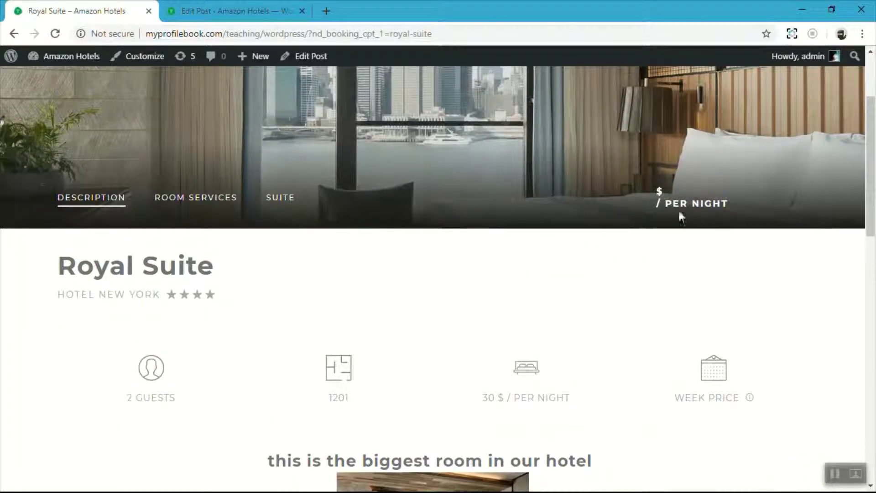
pyautogui.moveTo(723, 207); pyautogui.dragTo(657, 206)
pyautogui.click(656, 233)
pyautogui.moveTo(751, 209); pyautogui.dragTo(655, 193)
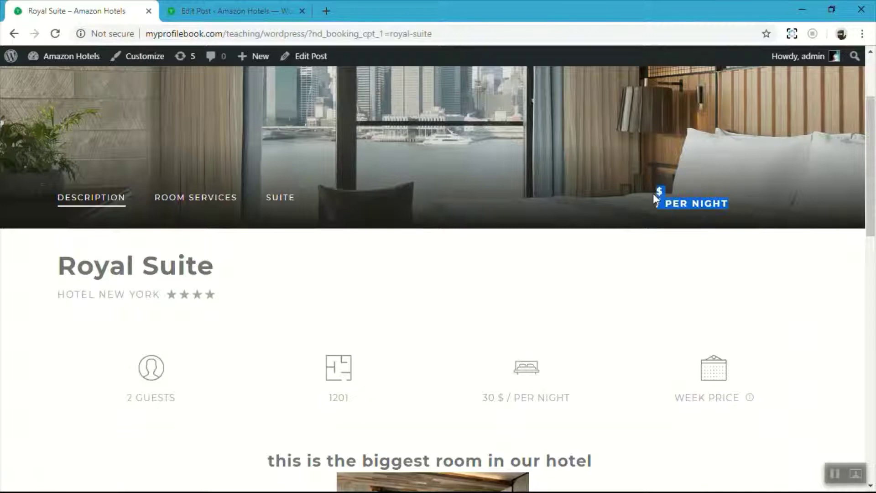
pyautogui.click(625, 241)
# Check the Royal Suite's room size, nightly price and weekly price table on its page
pyautogui.scroll(-1, 468, 265)
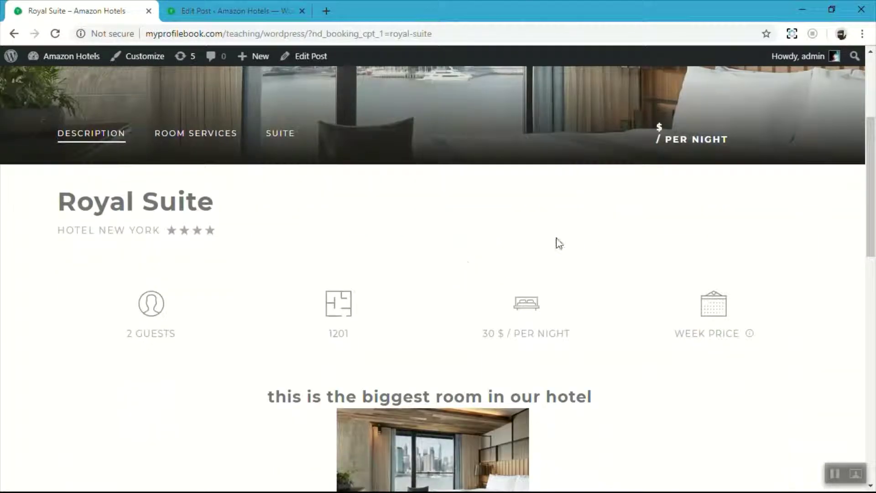
pyautogui.scroll(-3, 287, 256)
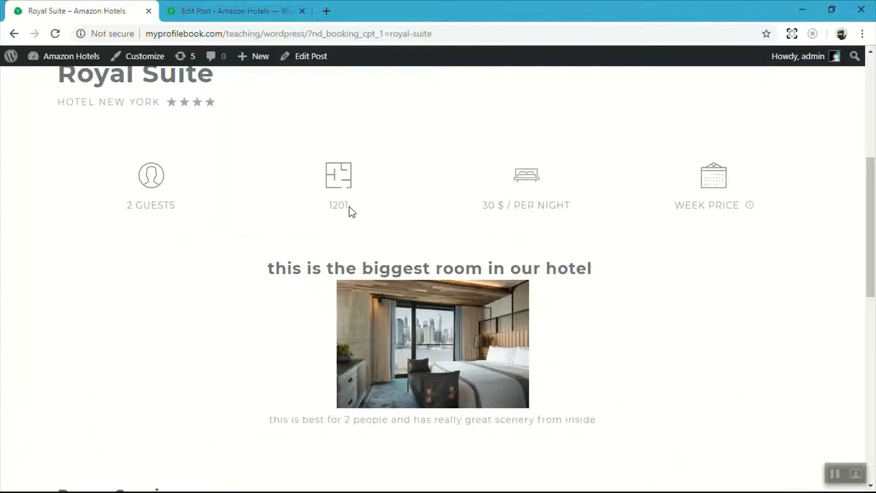
pyautogui.doubleClick(351, 209)
pyautogui.moveTo(478, 207); pyautogui.dragTo(592, 225)
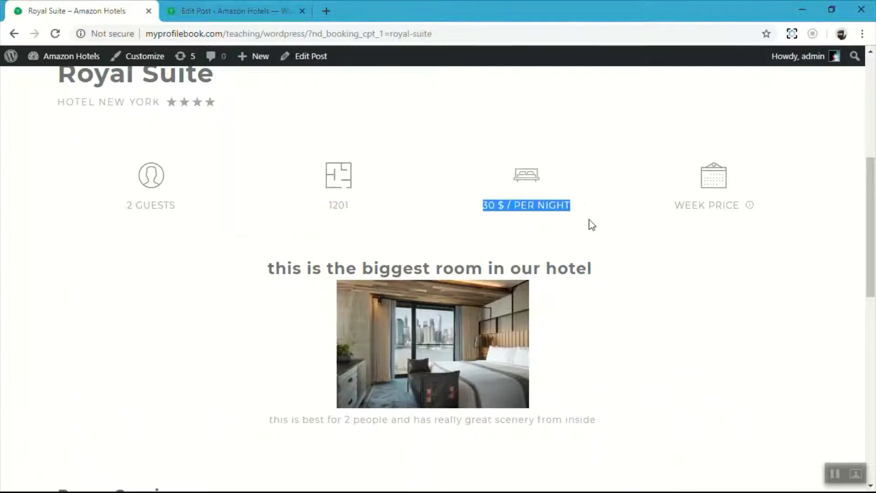
pyautogui.moveTo(669, 211)
pyautogui.scroll(4, 720, 204)
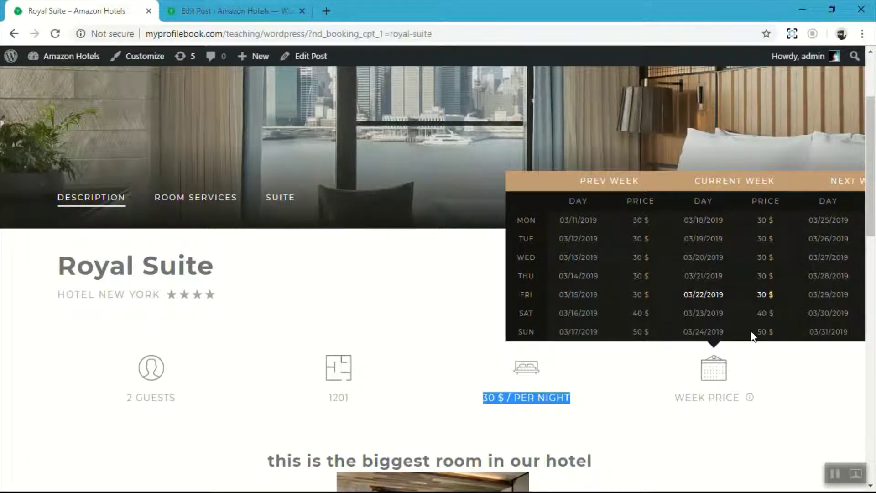
pyautogui.scroll(-3, 432, 315)
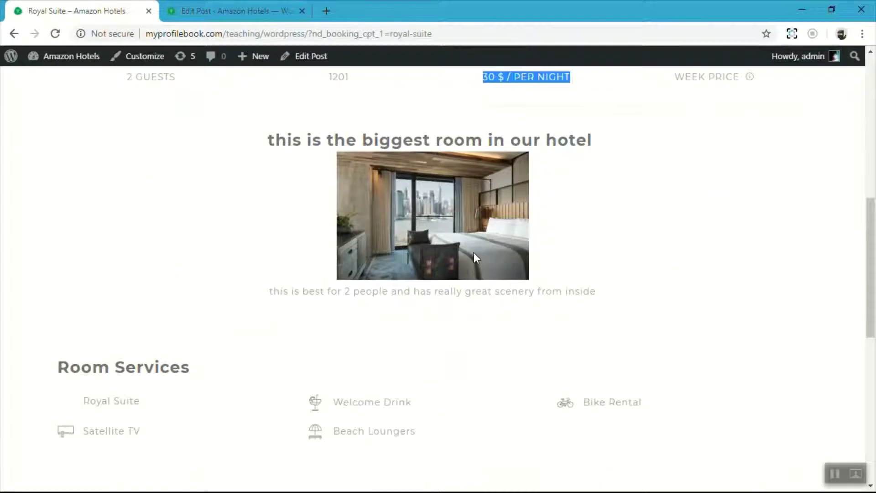
# Check the description, room services and suite packages sections on the Royal Suite page
pyautogui.scroll(-5, 433, 264)
pyautogui.scroll(1, 630, 227)
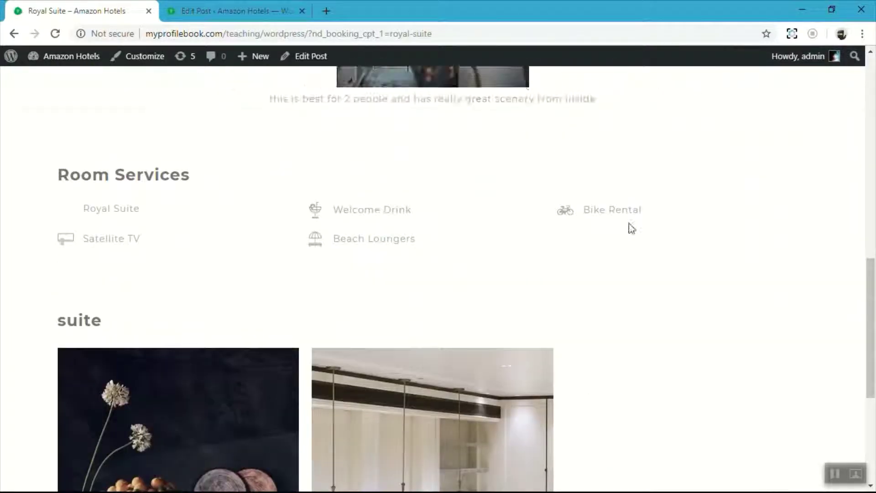
pyautogui.scroll(-5, 630, 229)
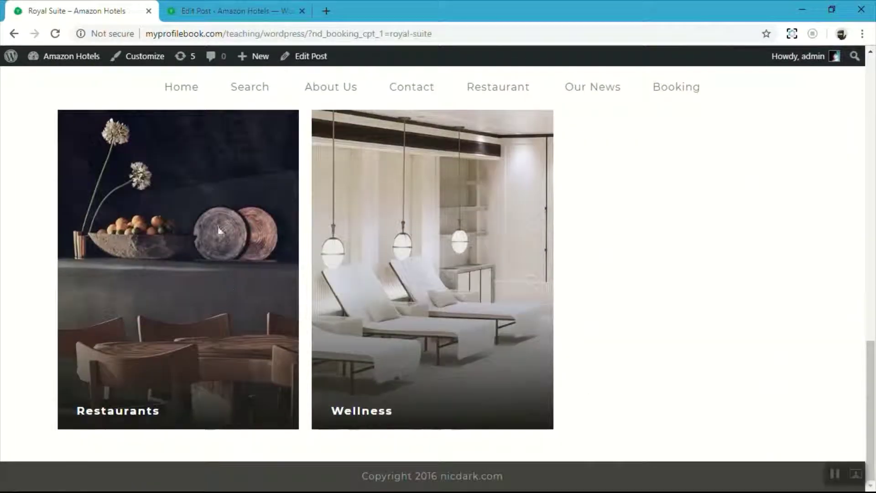
pyautogui.scroll(6, 415, 278)
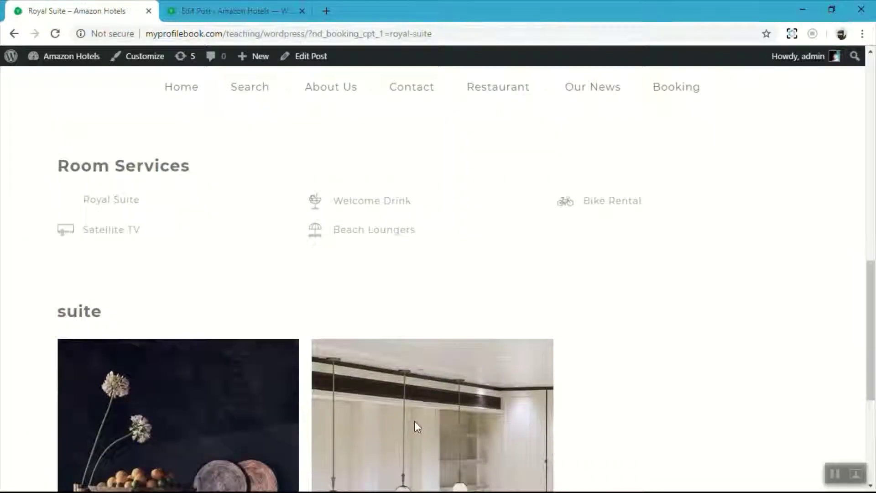
pyautogui.scroll(10, 415, 420)
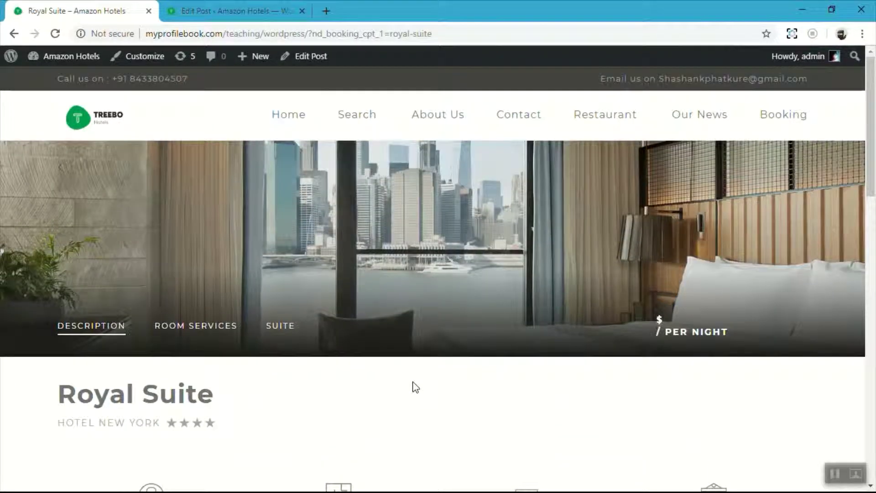
pyautogui.click(276, 326)
pyautogui.scroll(15, 164, 315)
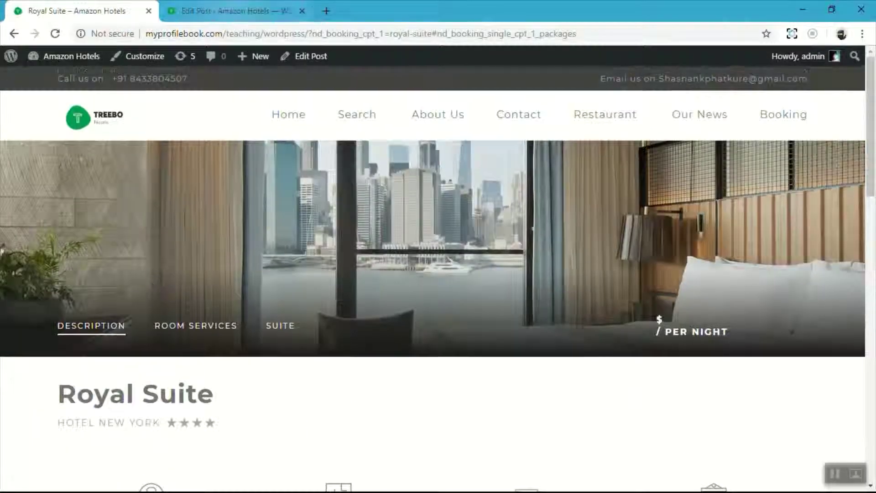
# Return to the Royal Suite's editor and review its price, page, packages, external booking and ID settings
pyautogui.click(233, 10)
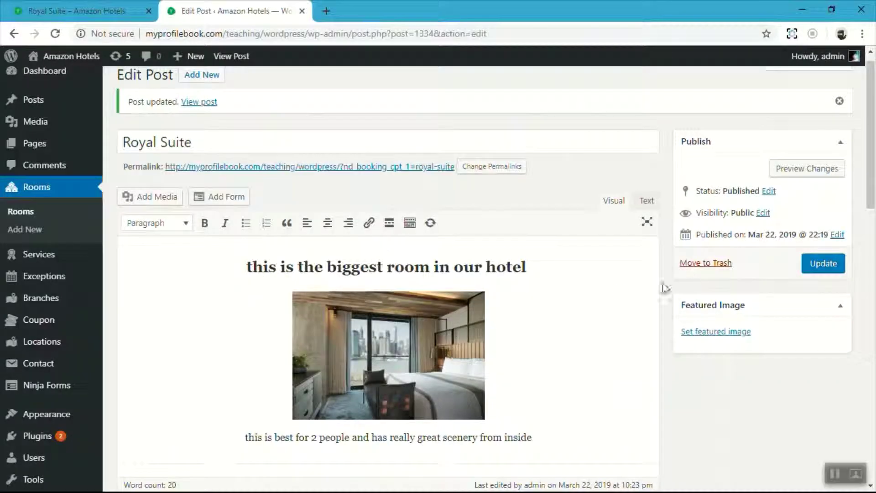
pyautogui.scroll(-5, 618, 290)
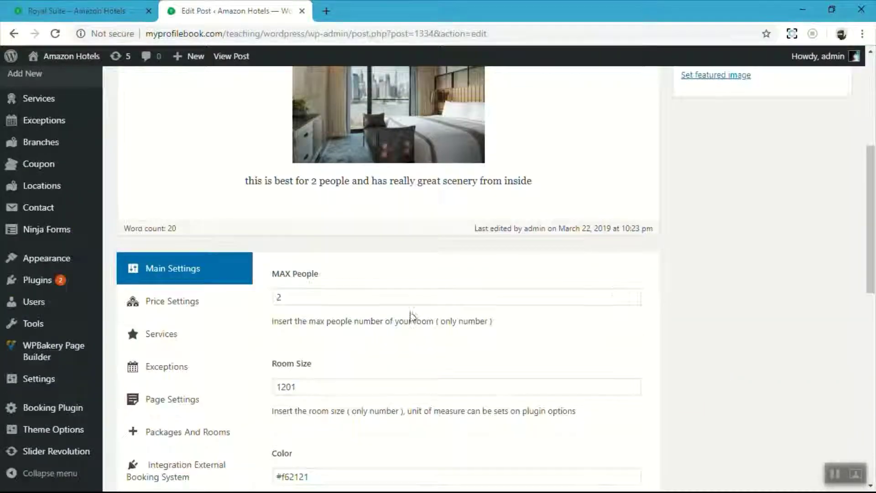
pyautogui.scroll(-3, 393, 315)
pyautogui.click(204, 181)
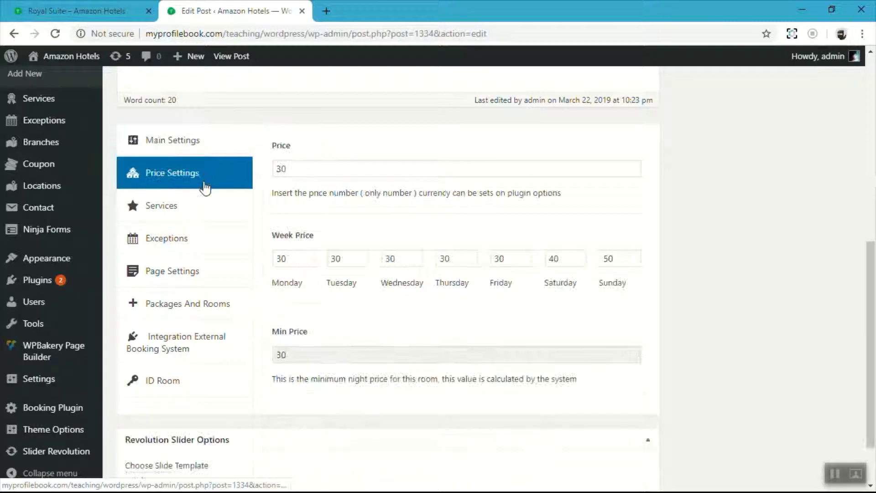
pyautogui.scroll(-3, 250, 289)
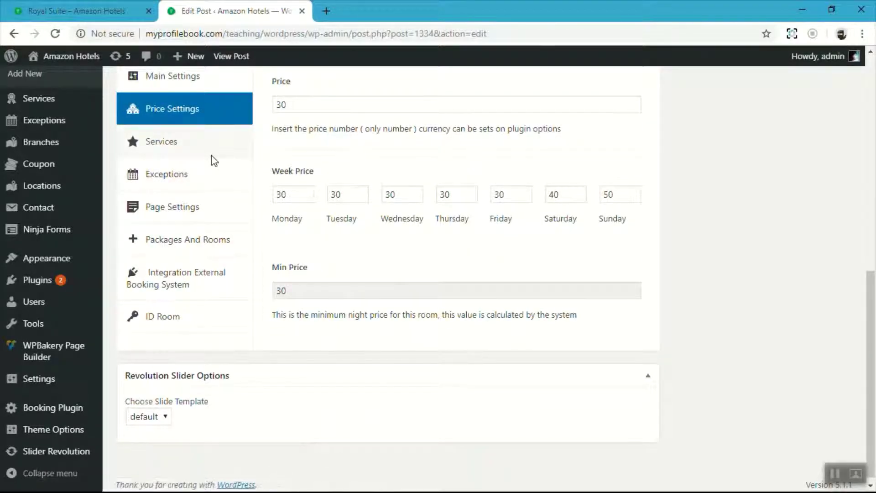
pyautogui.click(206, 219)
pyautogui.click(211, 250)
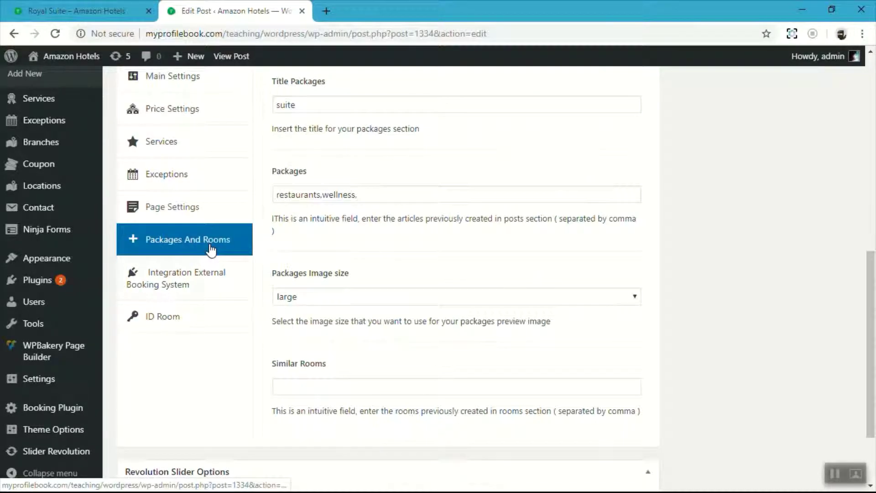
pyautogui.click(209, 274)
pyautogui.click(188, 340)
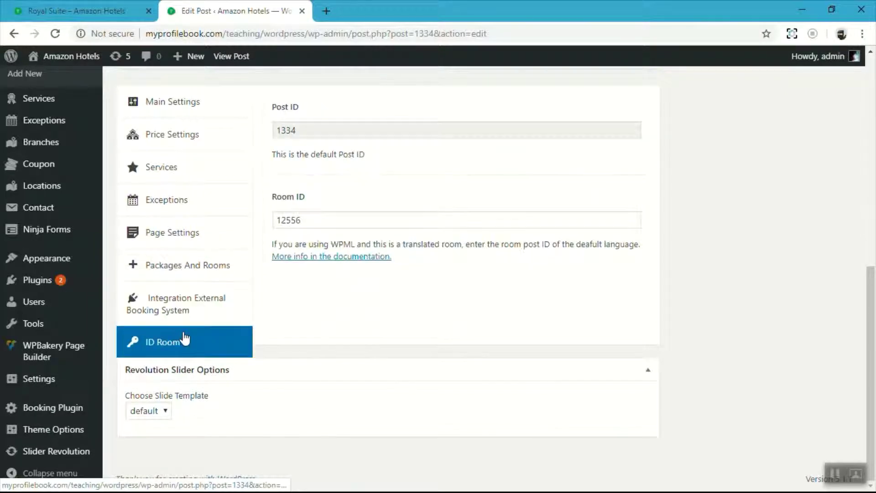
# Add the august-2017 exception to the room's Price Variations
pyautogui.click(185, 200)
pyautogui.click(335, 128)
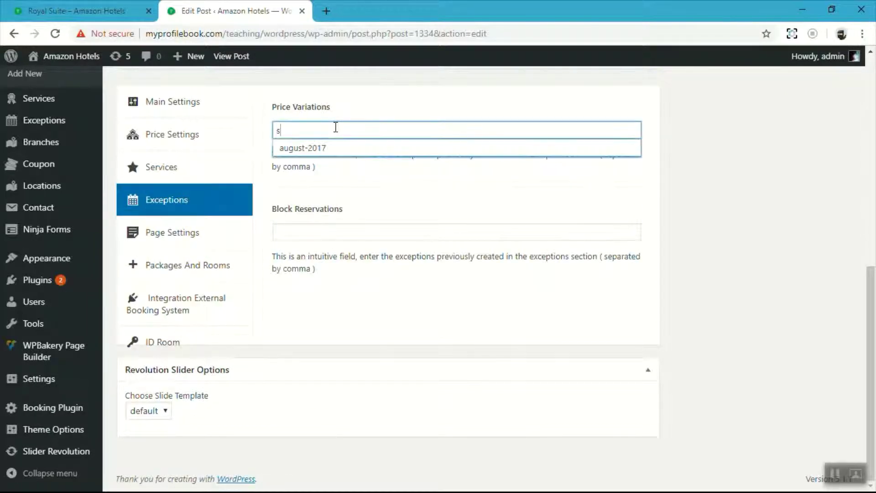
pyautogui.click(324, 150)
# Try to find an existing exception for the room's Block Reservations
pyautogui.click(315, 233)
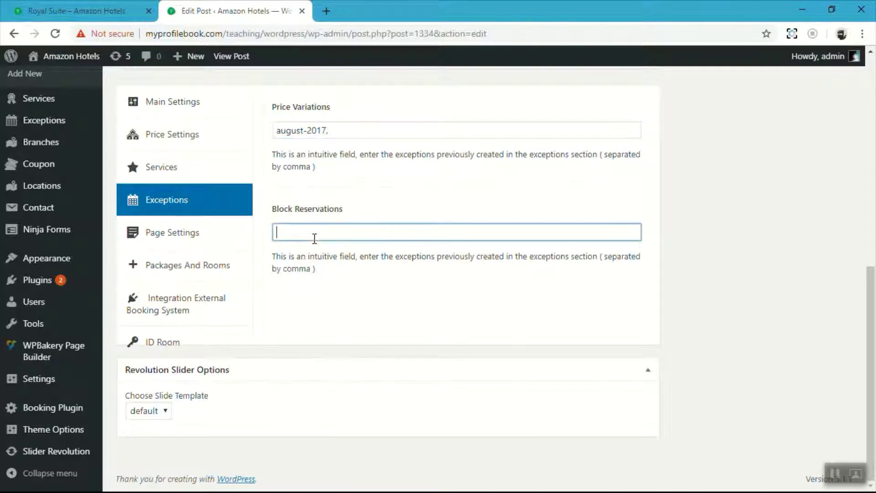
pyautogui.write('s')
pyautogui.press('BackSpace')
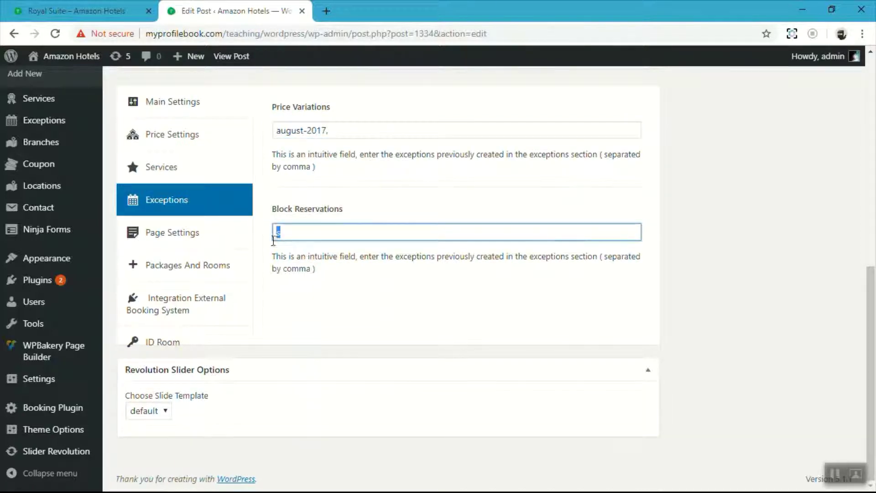
pyautogui.write('w')
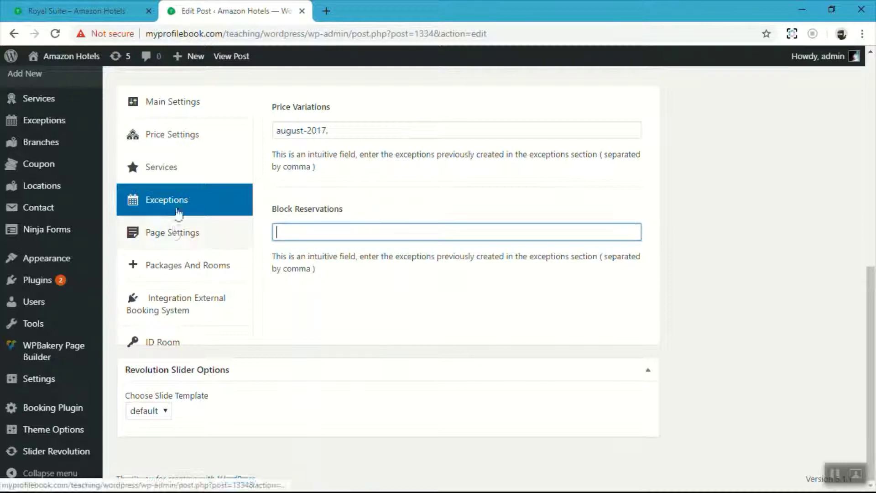
# Review the Royal Suite's services, price and main settings, including text preview, branch, quantity and minimum booking days
pyautogui.click(187, 166)
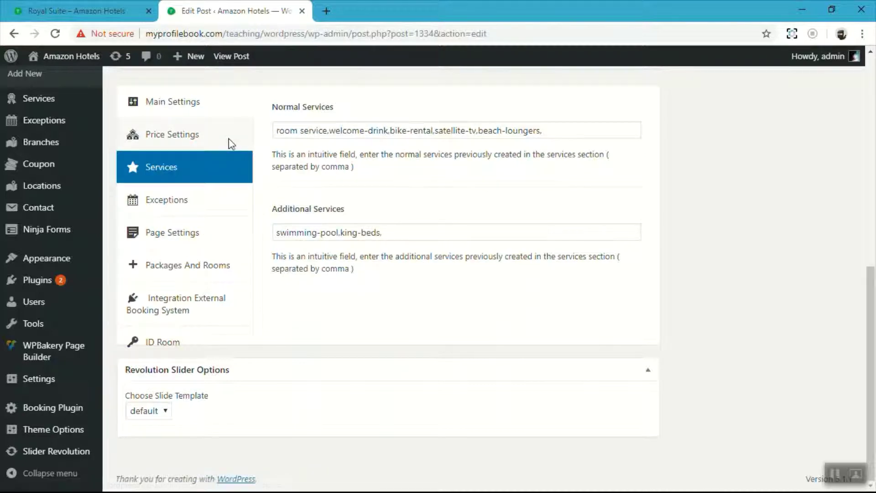
pyautogui.click(217, 139)
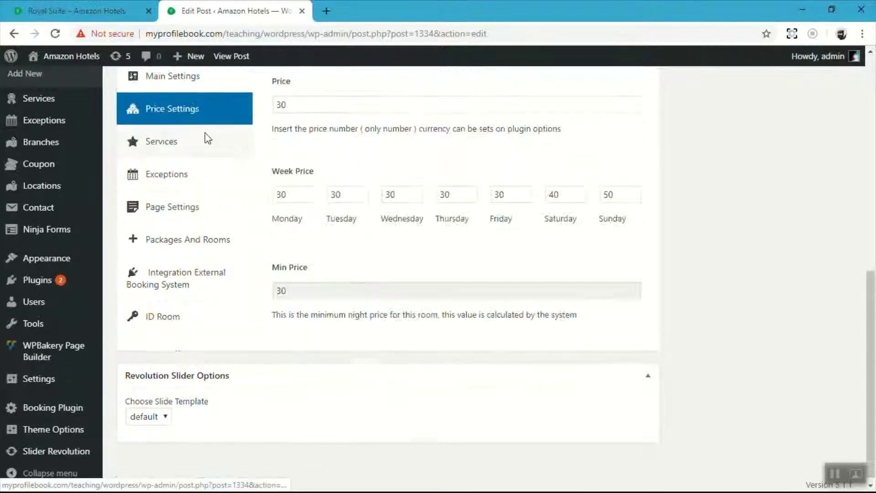
pyautogui.scroll(2, 201, 137)
pyautogui.click(186, 204)
pyautogui.scroll(-7, 303, 224)
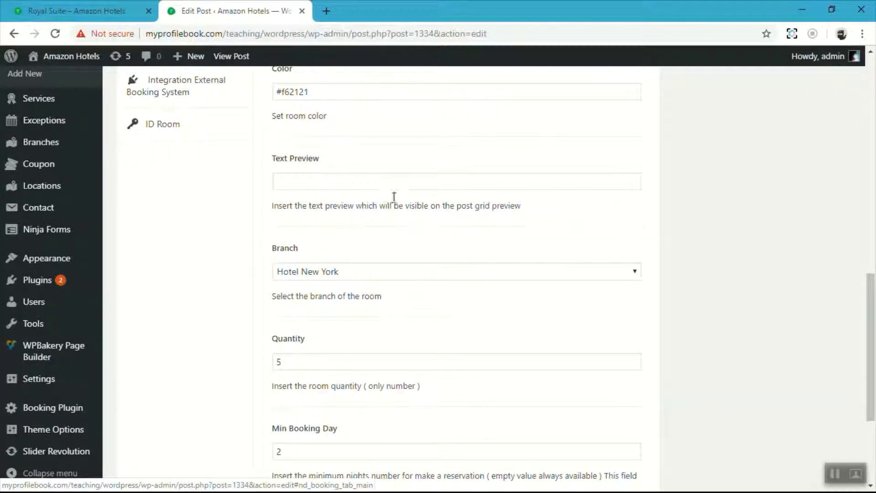
pyautogui.click(319, 183)
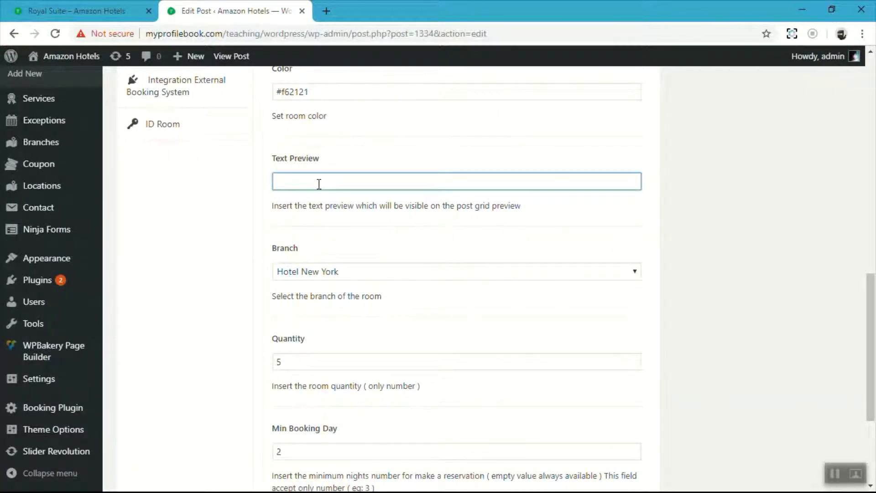
pyautogui.scroll(-4, 318, 181)
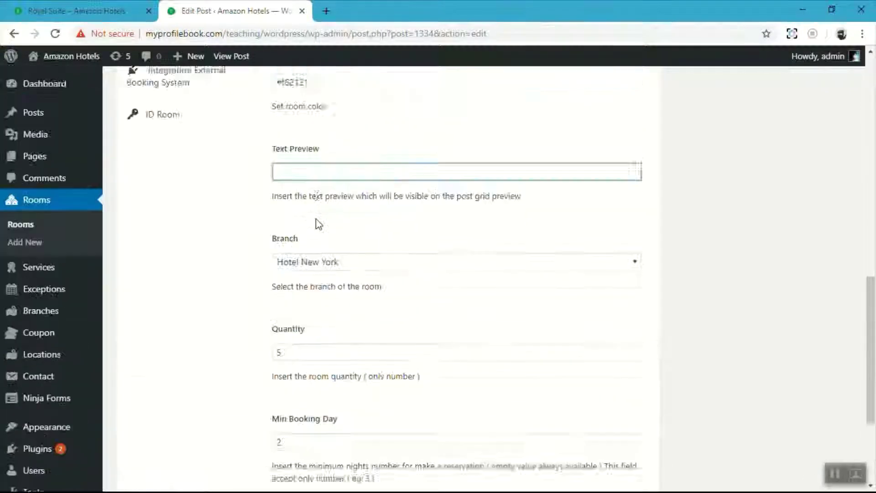
pyautogui.scroll(-1, 316, 219)
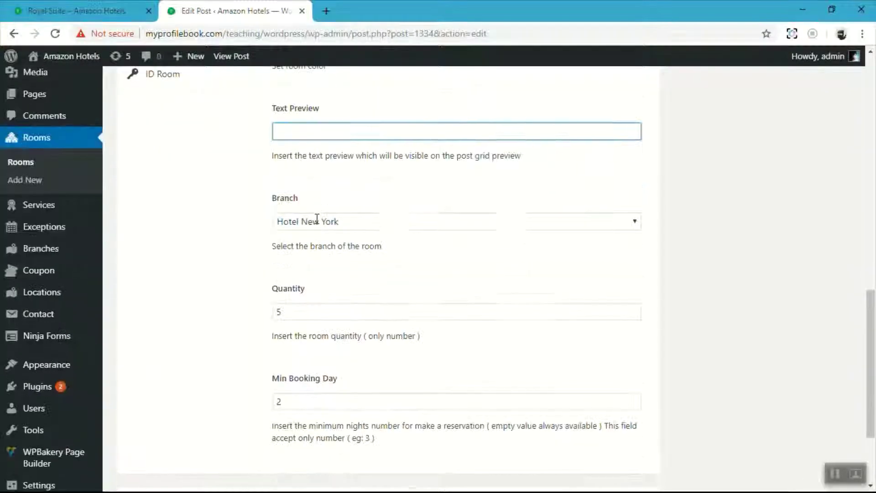
pyautogui.scroll(2, 316, 219)
pyautogui.scroll(2, 317, 221)
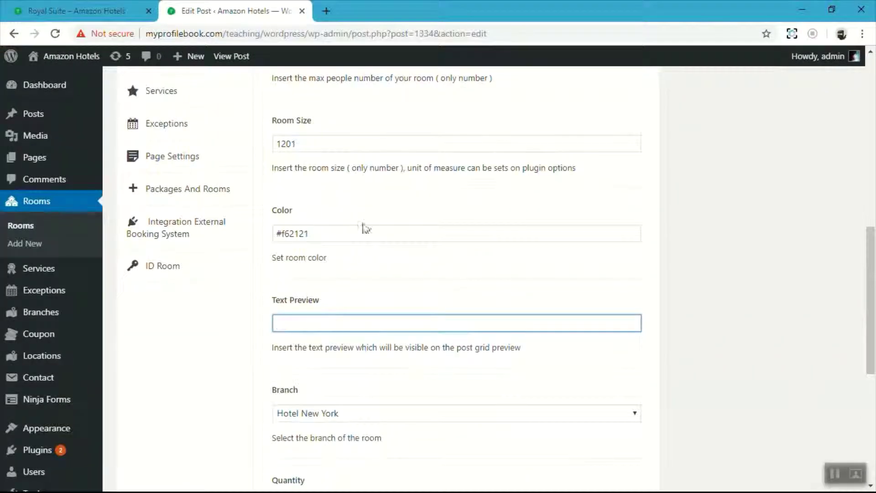
# Set parallax-4.jpg from the media library as the Royal Suite's featured image and update the room
pyautogui.scroll(10, 363, 230)
pyautogui.scroll(3, 605, 269)
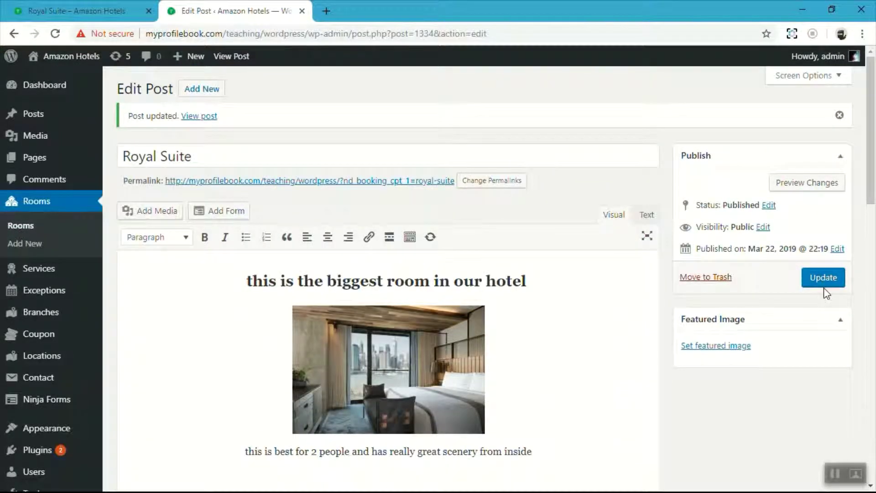
pyautogui.click(716, 348)
pyautogui.click(130, 108)
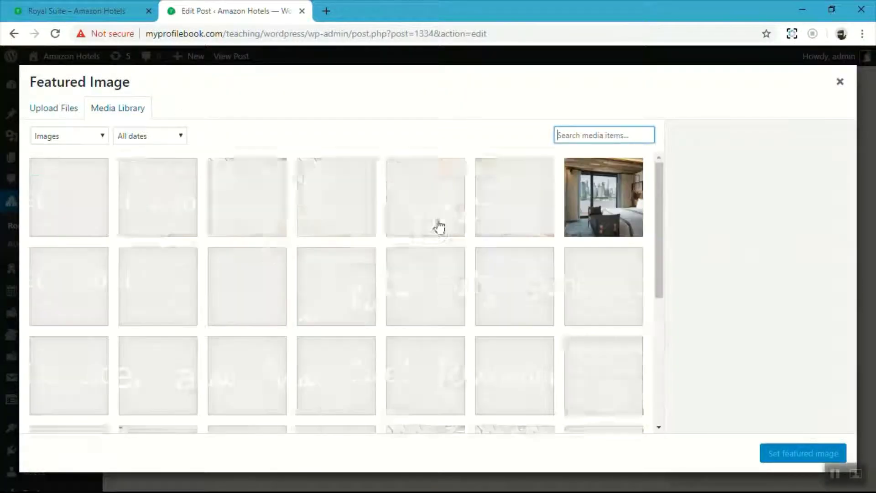
pyautogui.click(789, 455)
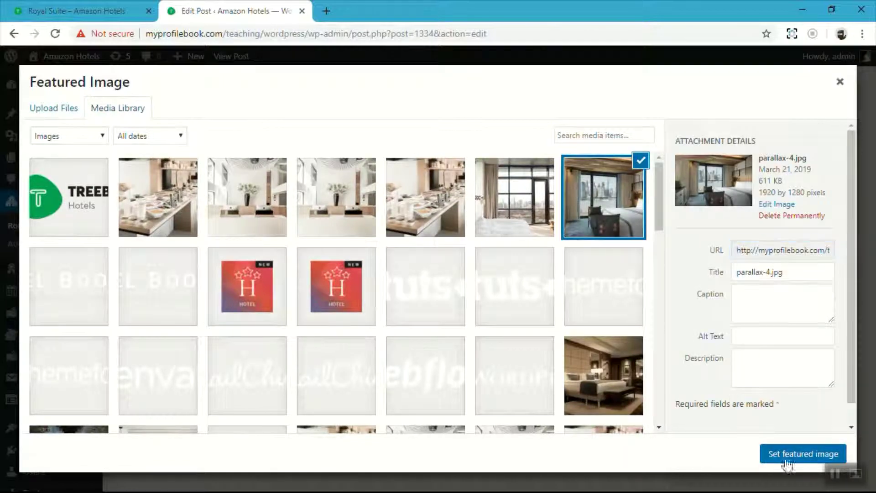
pyautogui.click(802, 277)
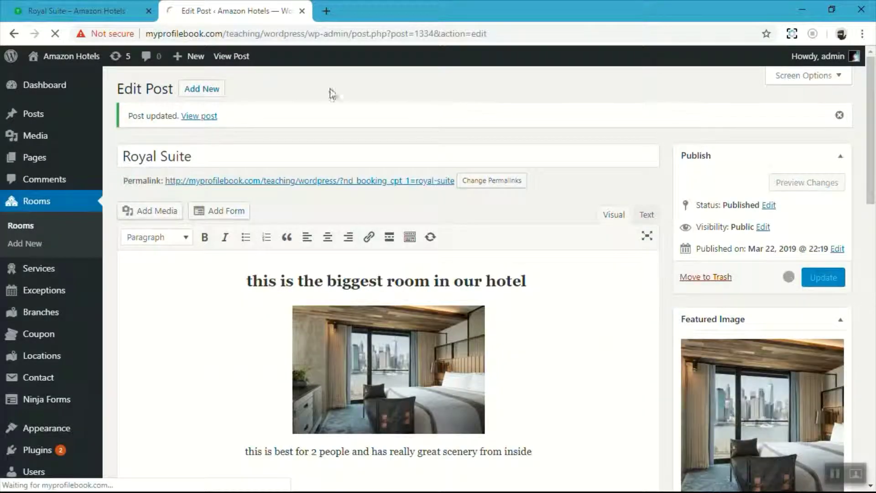
# Switch to the public site, open the room search page and start booking the Royal Suite
pyautogui.click(78, 11)
pyautogui.click(354, 121)
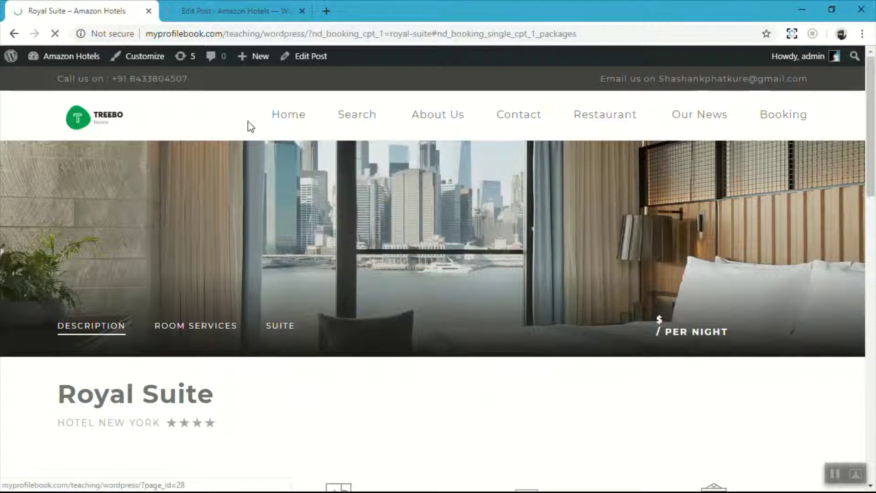
pyautogui.scroll(-4, 358, 299)
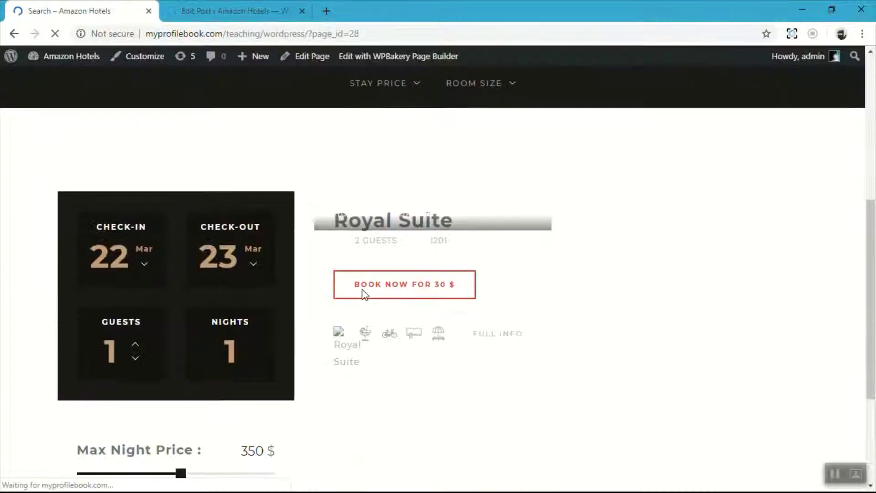
pyautogui.scroll(-1, 439, 261)
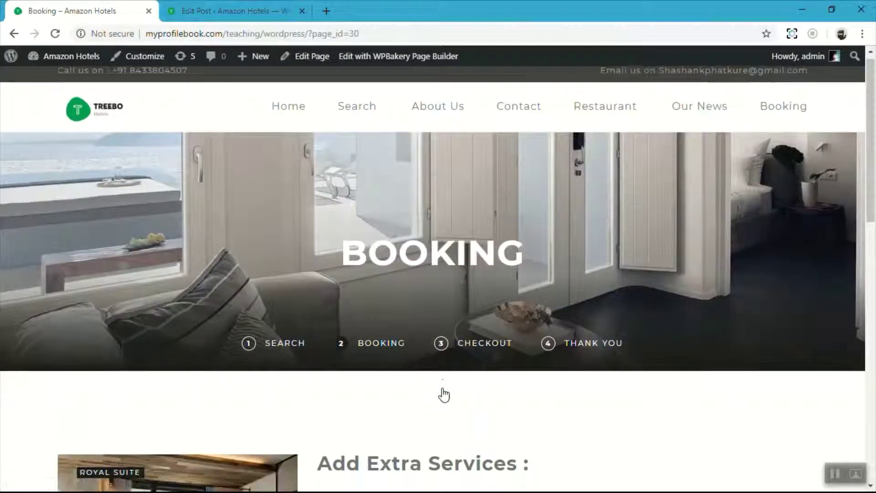
# Examine the Royal Suite booking page's extra services, guest information form and reservation summary
pyautogui.scroll(-8, 443, 395)
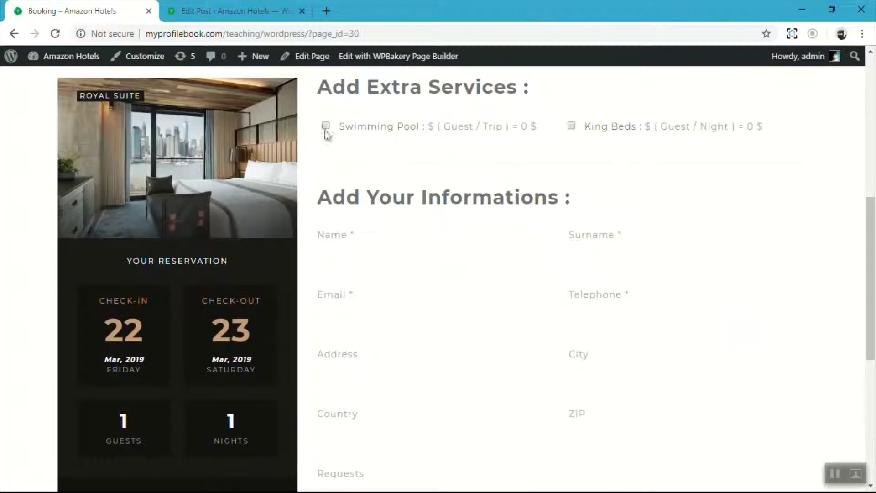
pyautogui.scroll(-5, 432, 248)
pyautogui.scroll(3, 429, 250)
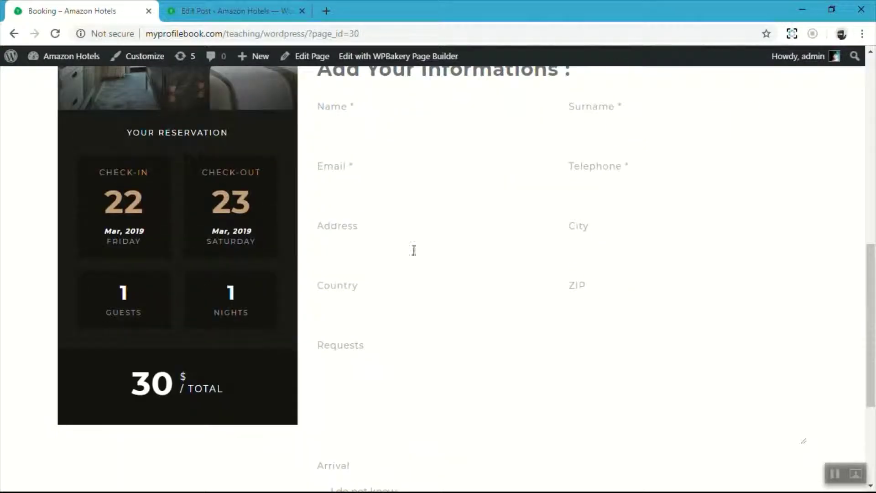
pyautogui.scroll(6, 322, 345)
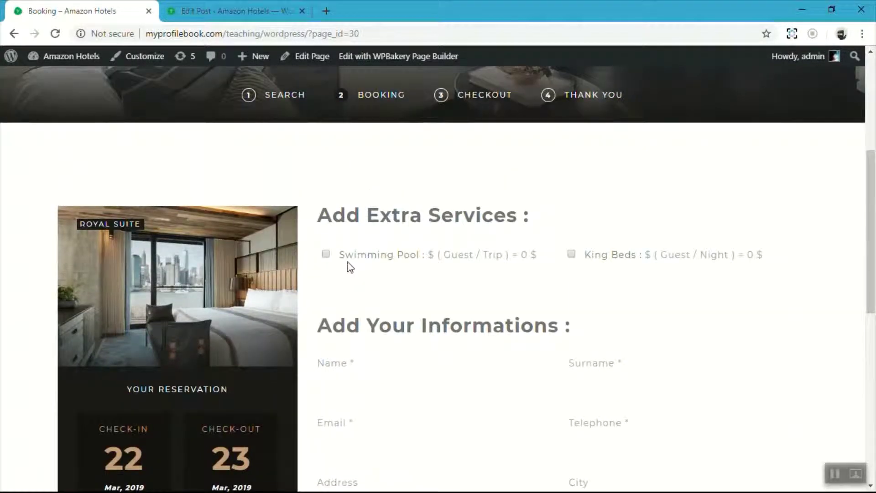
pyautogui.scroll(-6, 358, 312)
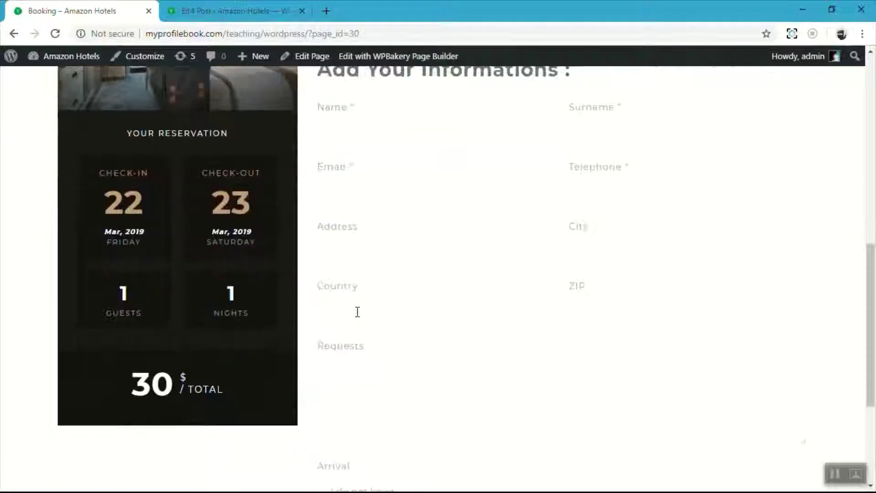
pyautogui.scroll(4, 357, 312)
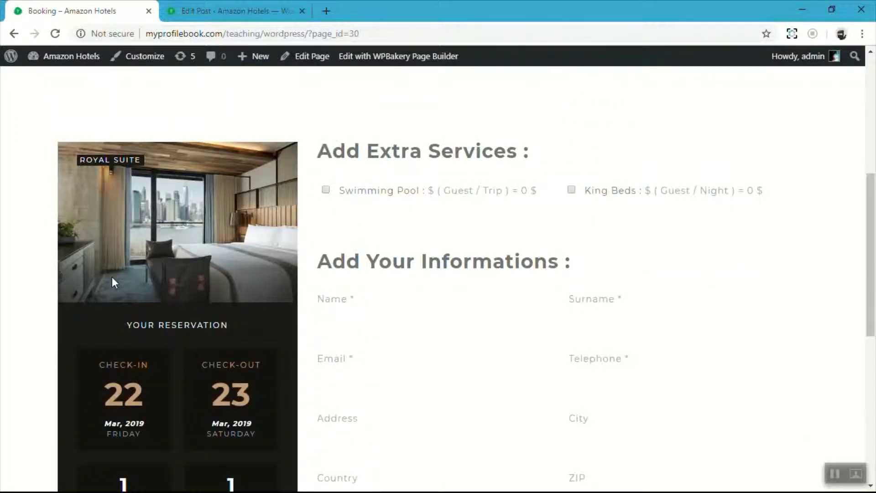